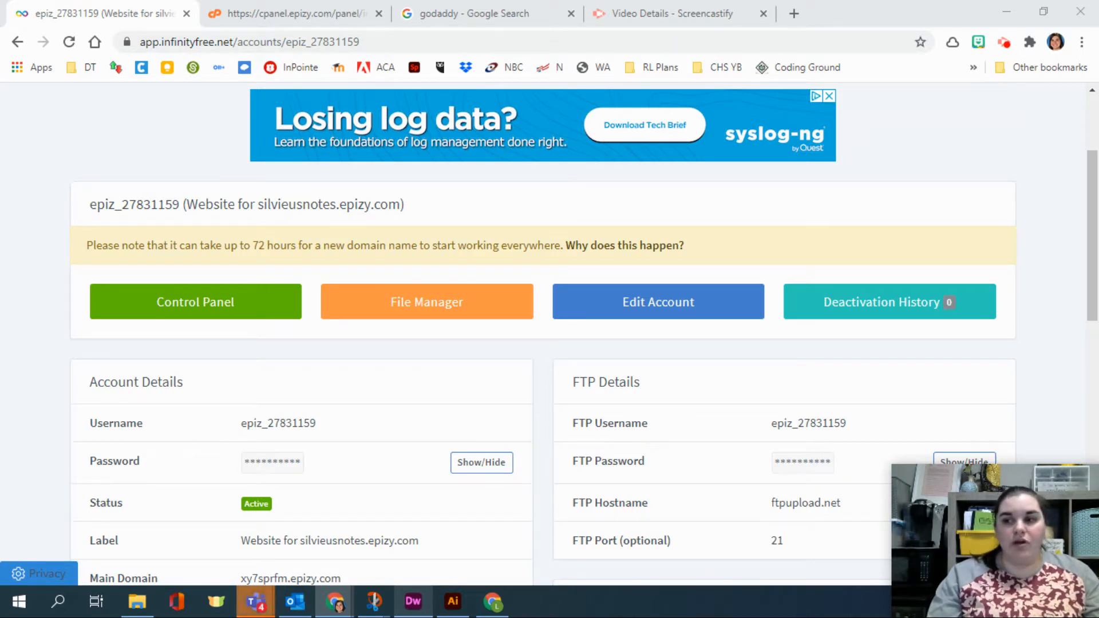
- Switch to Dreamweaver and review the list of defined sites and drives
{"action": "left_click", "coordinate": [412, 601]}
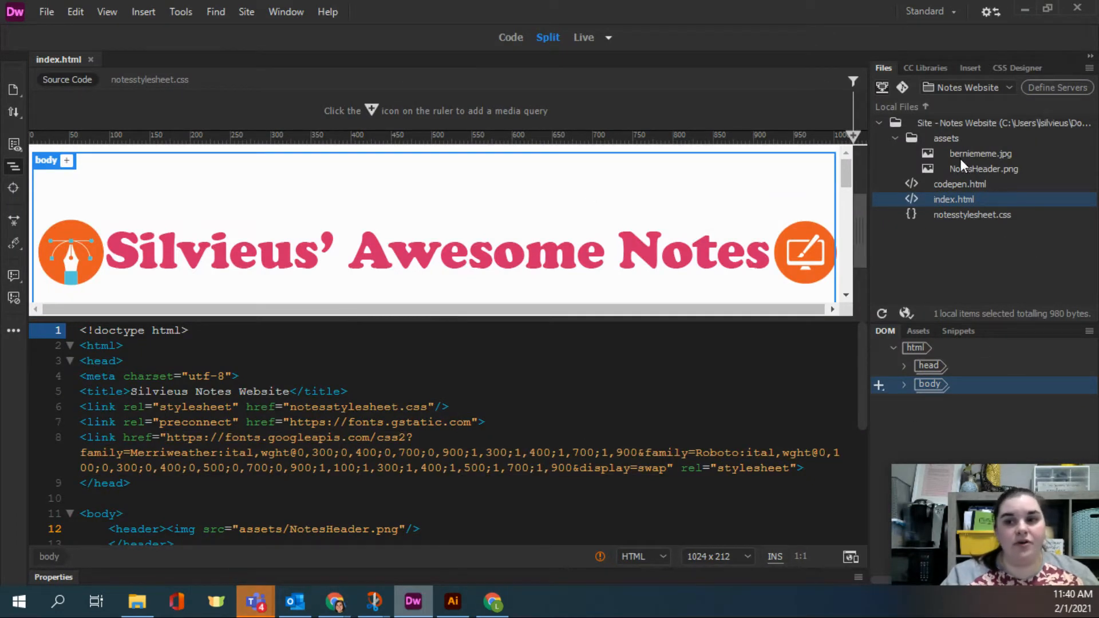
{"action": "key", "text": "ctrl"}
{"action": "key", "text": "ctrl"}
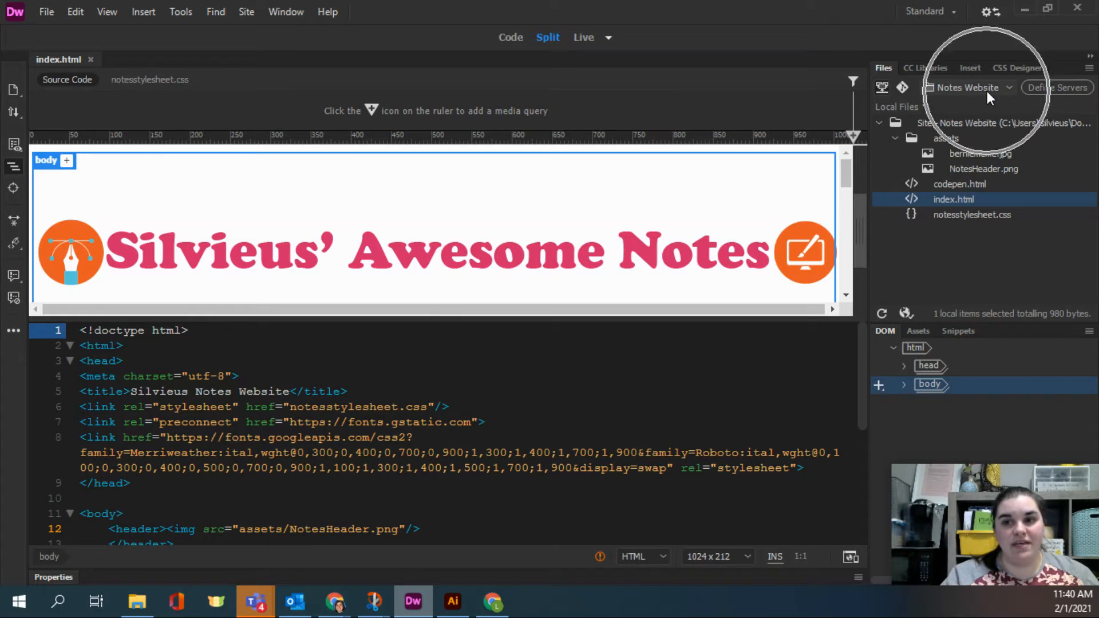
{"action": "left_click", "coordinate": [986, 91]}
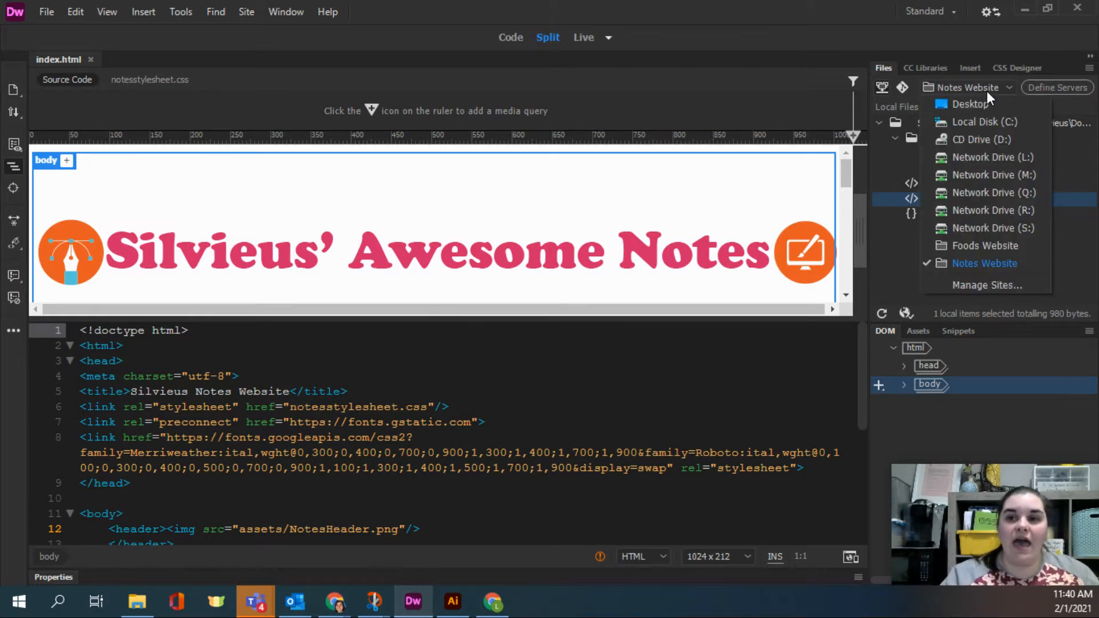
{"action": "key", "text": "ctrl"}
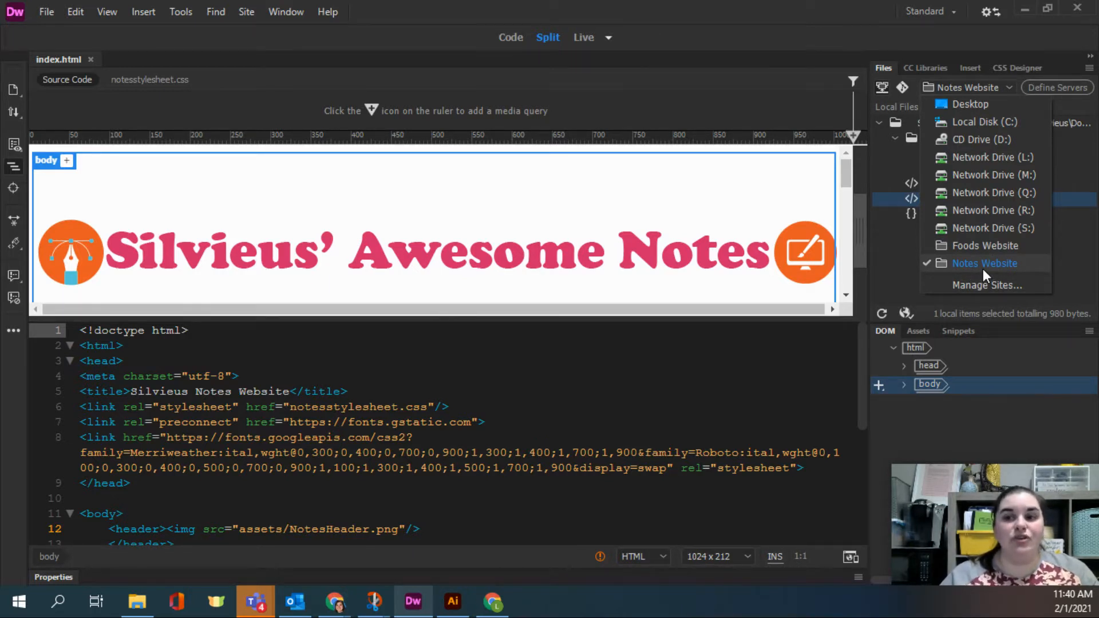
{"action": "key", "text": "ctrl"}
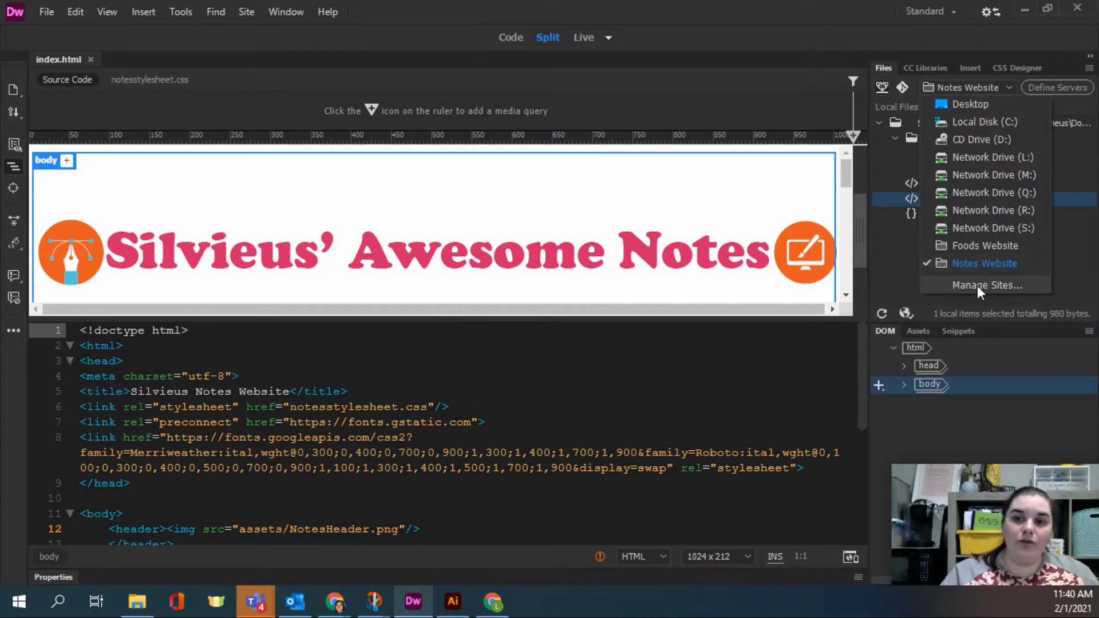
{"action": "key", "text": "ctrl"}
{"action": "left_click", "coordinate": [993, 86]}
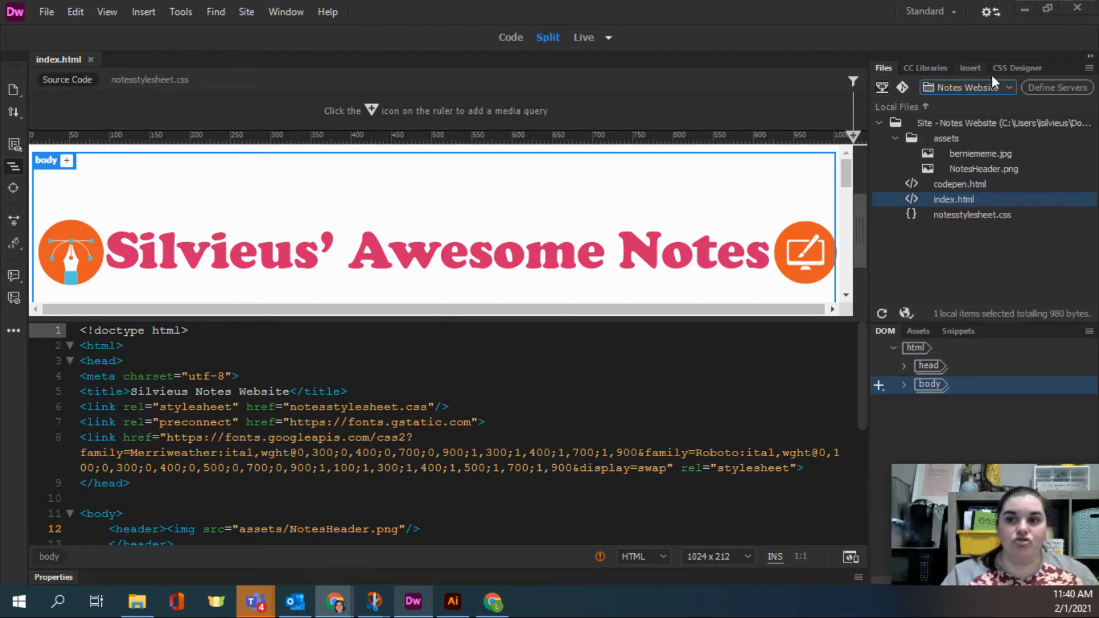
- Try to define a new site named Notes Website with the Notes Website folder as its local site folder
{"action": "left_click", "coordinate": [1009, 86]}
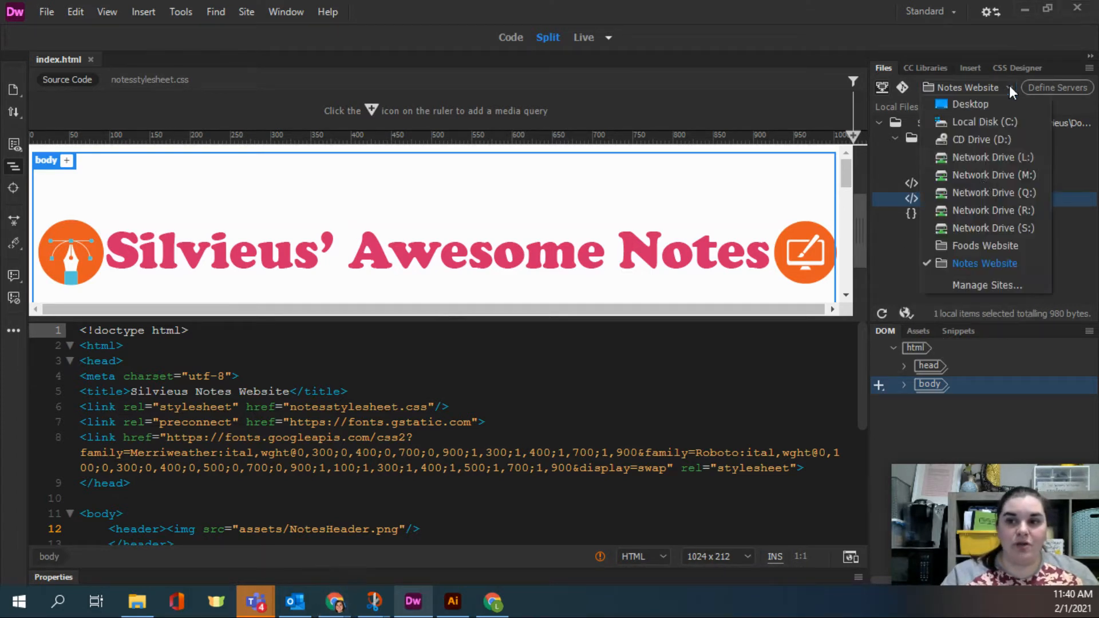
{"action": "left_click", "coordinate": [990, 288]}
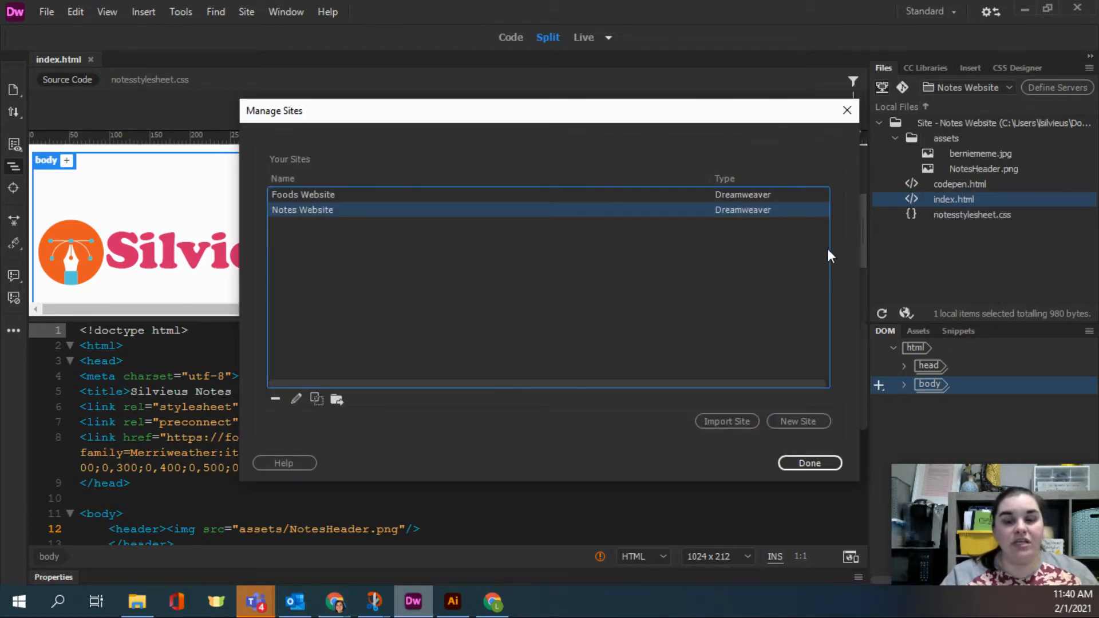
{"action": "left_click", "coordinate": [815, 422]}
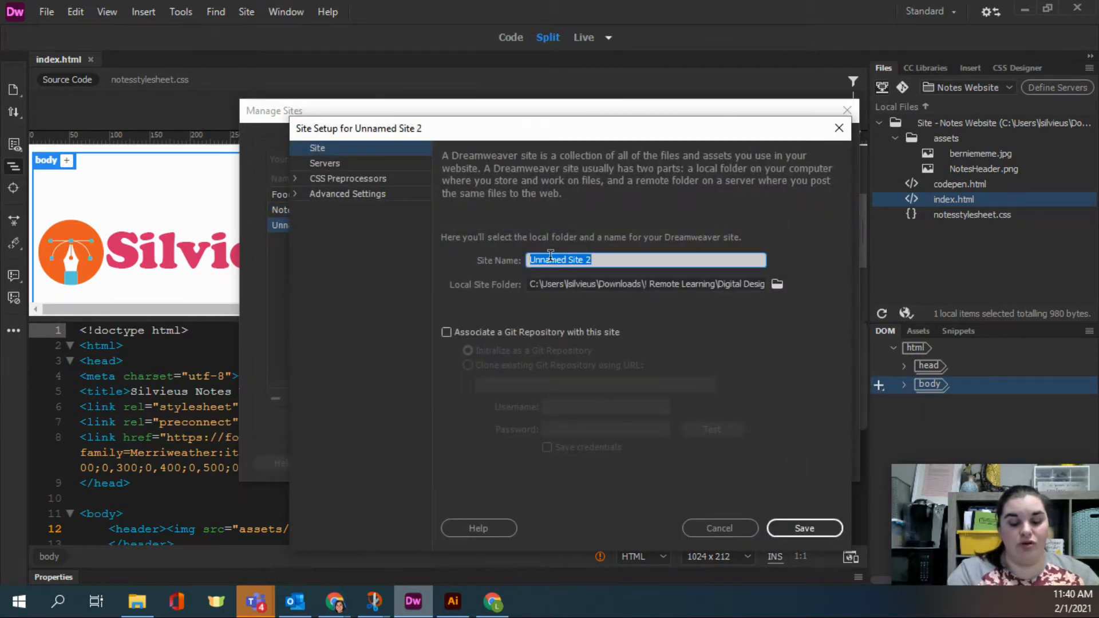
{"action": "type", "text": "Notes We"}
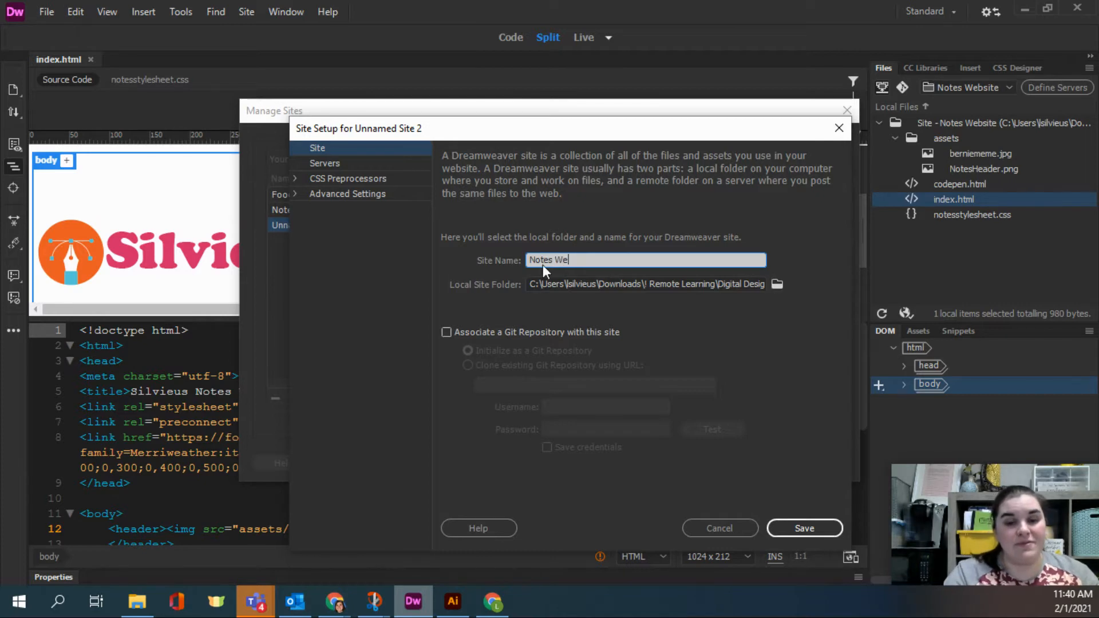
{"action": "type", "text": "bsite"}
{"action": "left_click", "coordinate": [777, 283]}
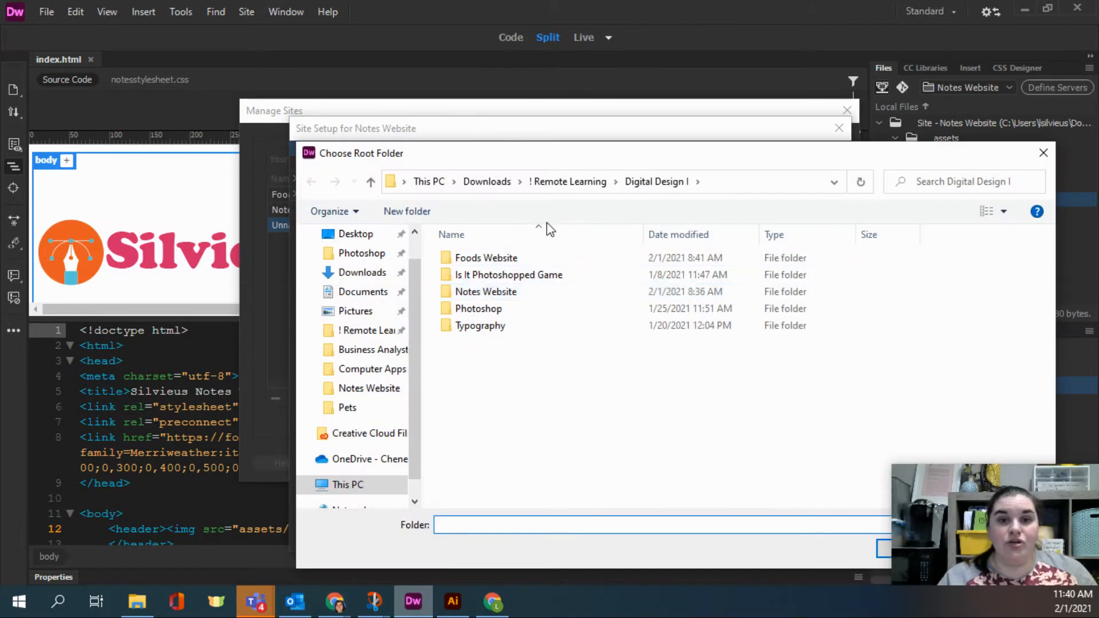
{"action": "double_click", "coordinate": [501, 293]}
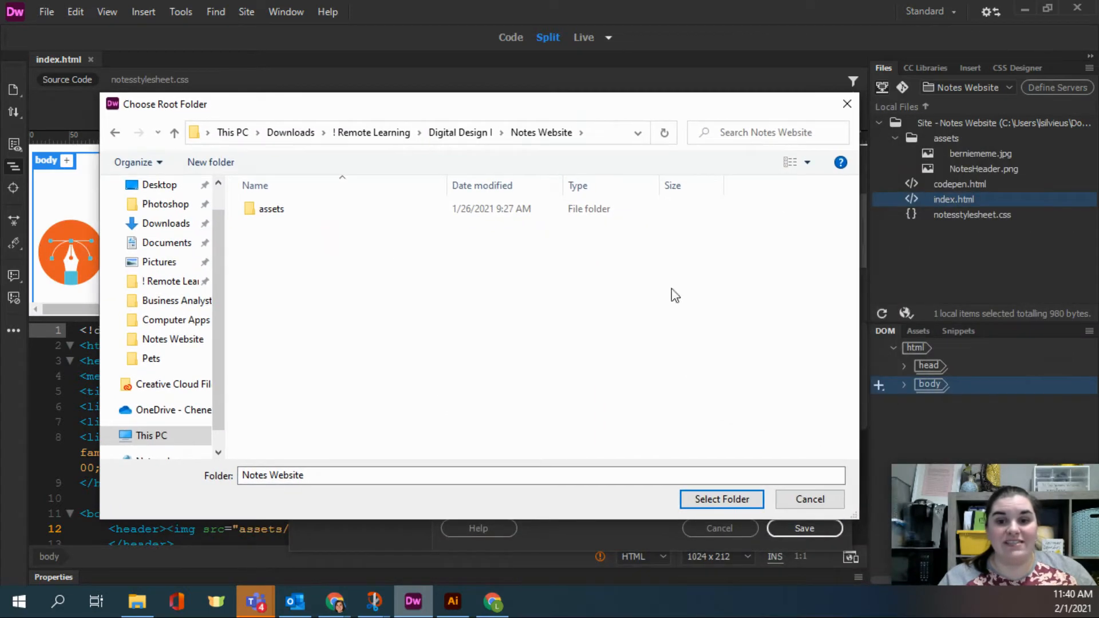
{"action": "left_click", "coordinate": [721, 499]}
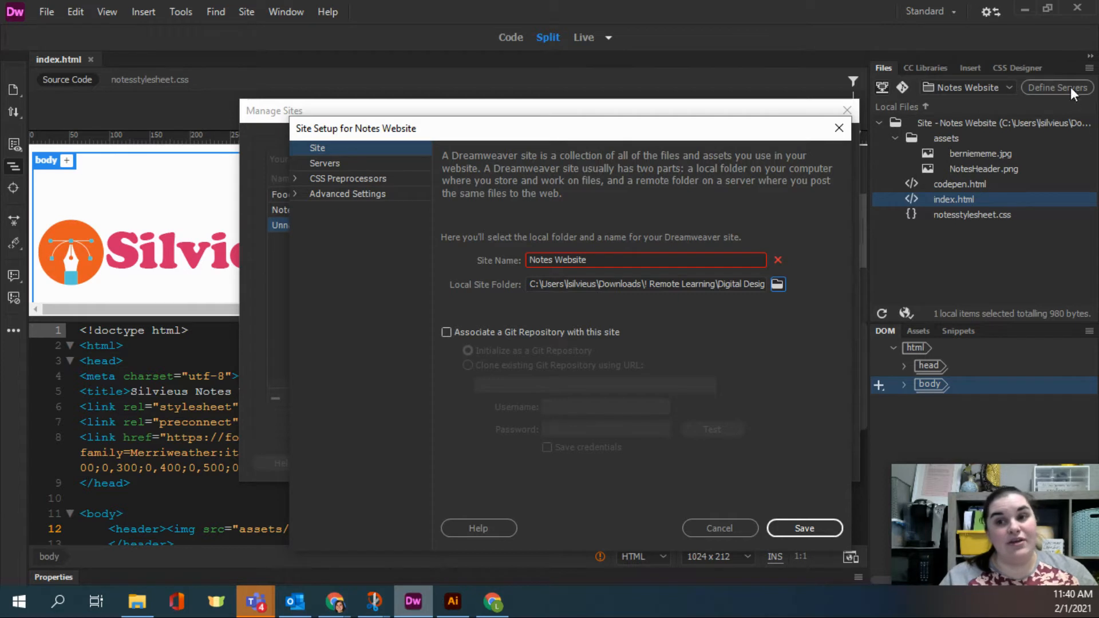
{"action": "left_click", "coordinate": [718, 528]}
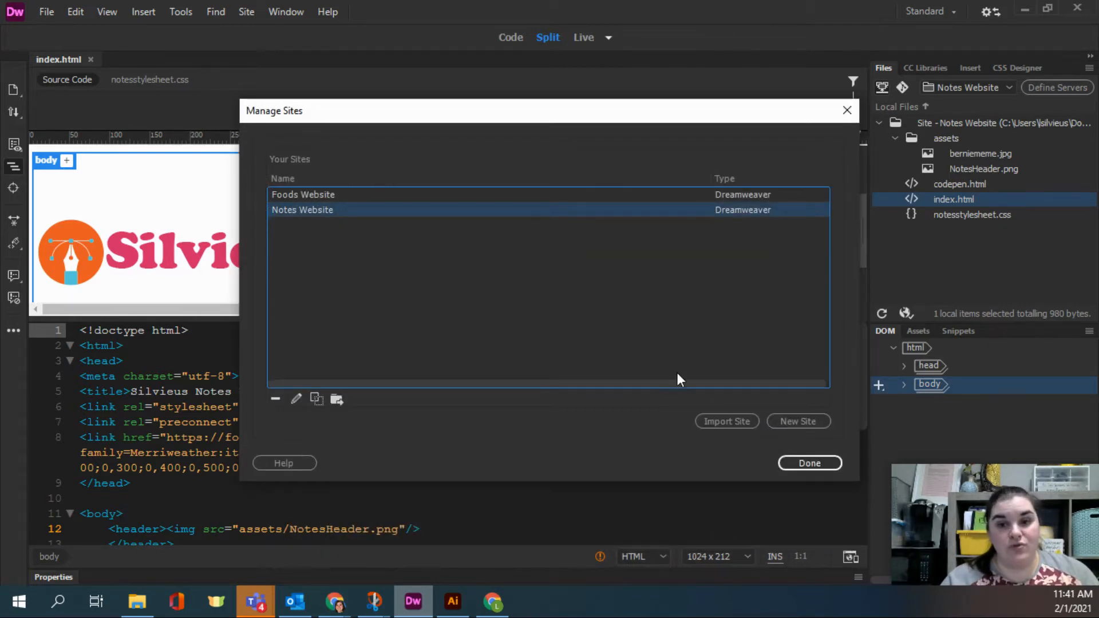
{"action": "left_click", "coordinate": [809, 462]}
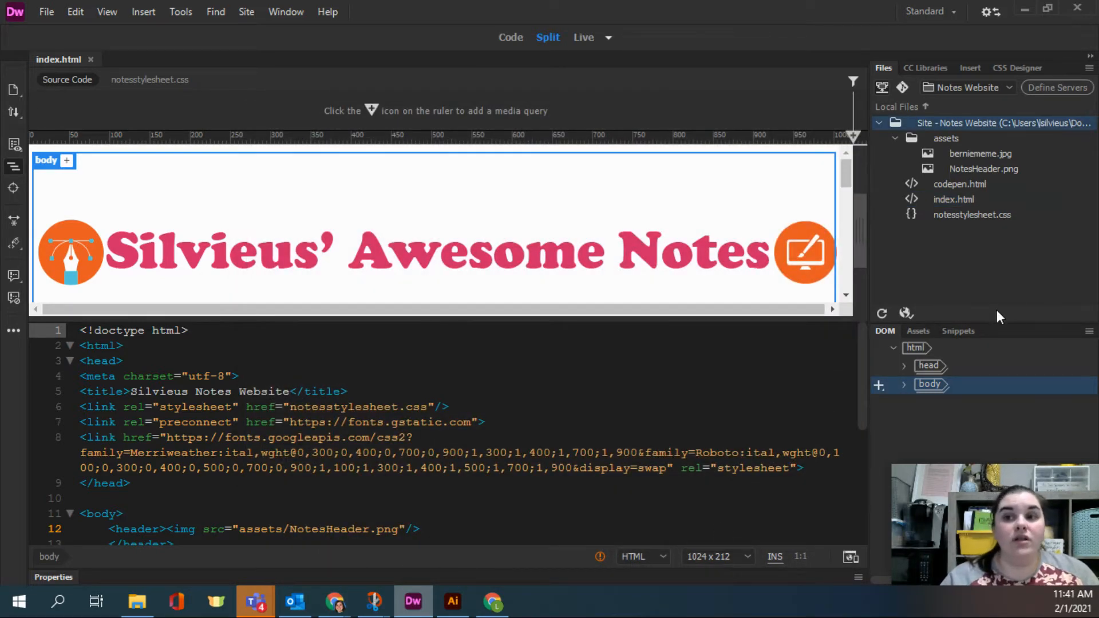
- Add a server named Infinity Free to the Notes Website site, connecting using FTP
{"action": "left_click", "coordinate": [1037, 92]}
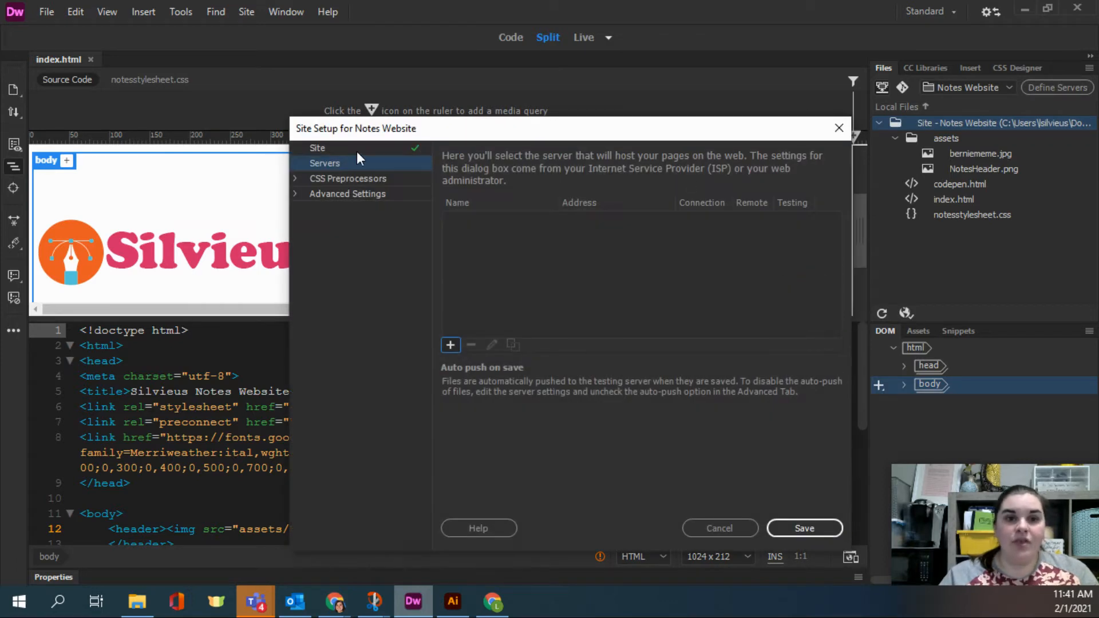
{"action": "left_click", "coordinate": [324, 147]}
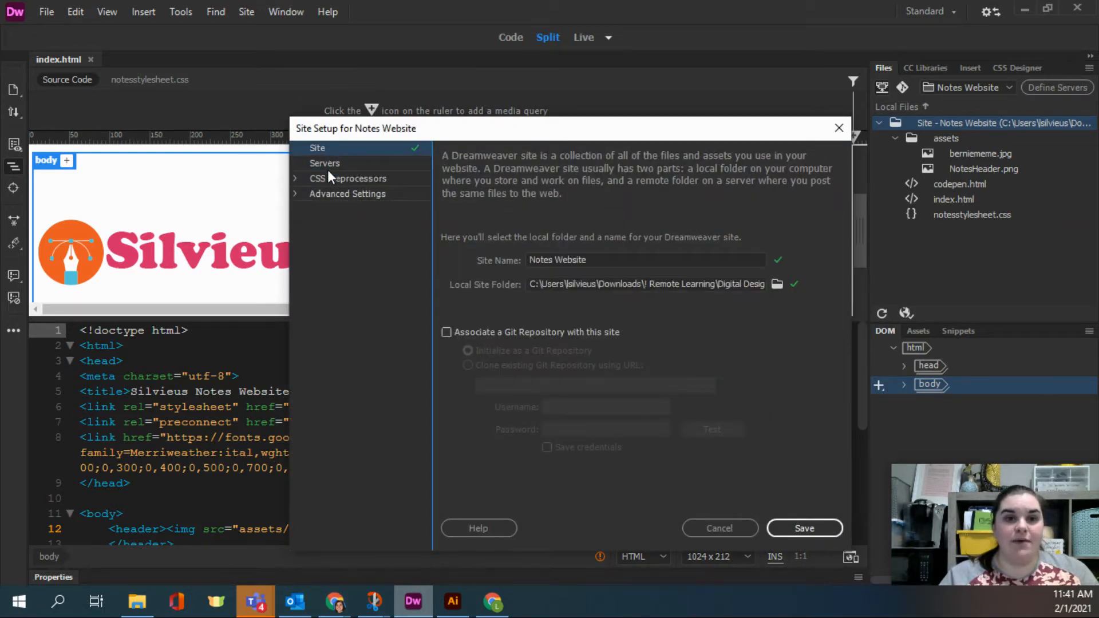
{"action": "left_click", "coordinate": [330, 165]}
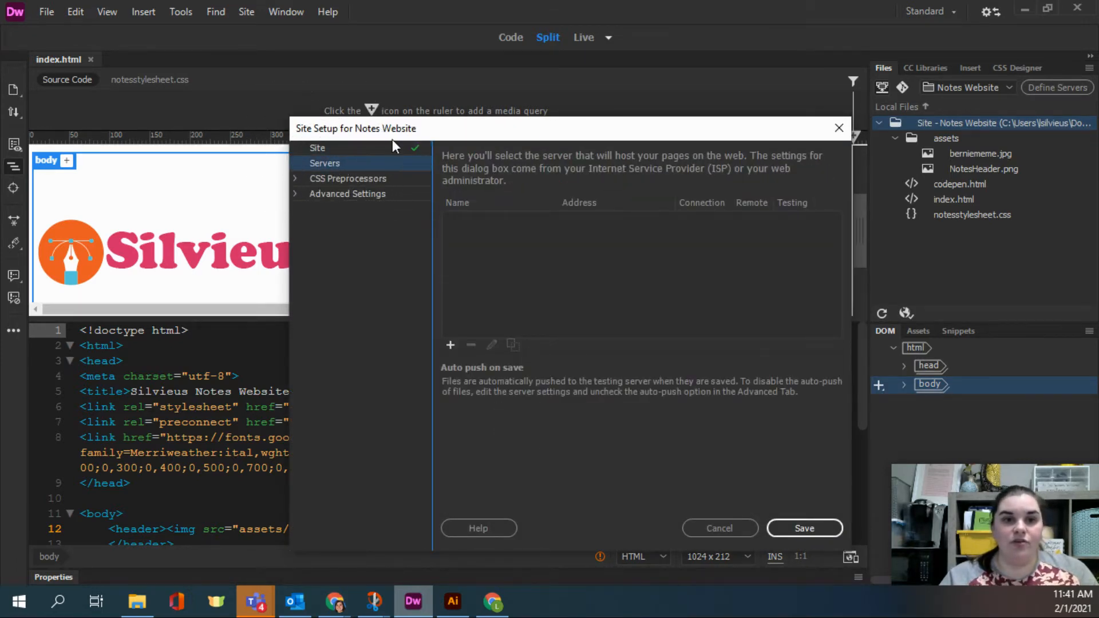
{"action": "left_click_drag", "start_coordinate": [393, 139], "coordinate": [363, 76]}
{"action": "left_click", "coordinate": [420, 282]}
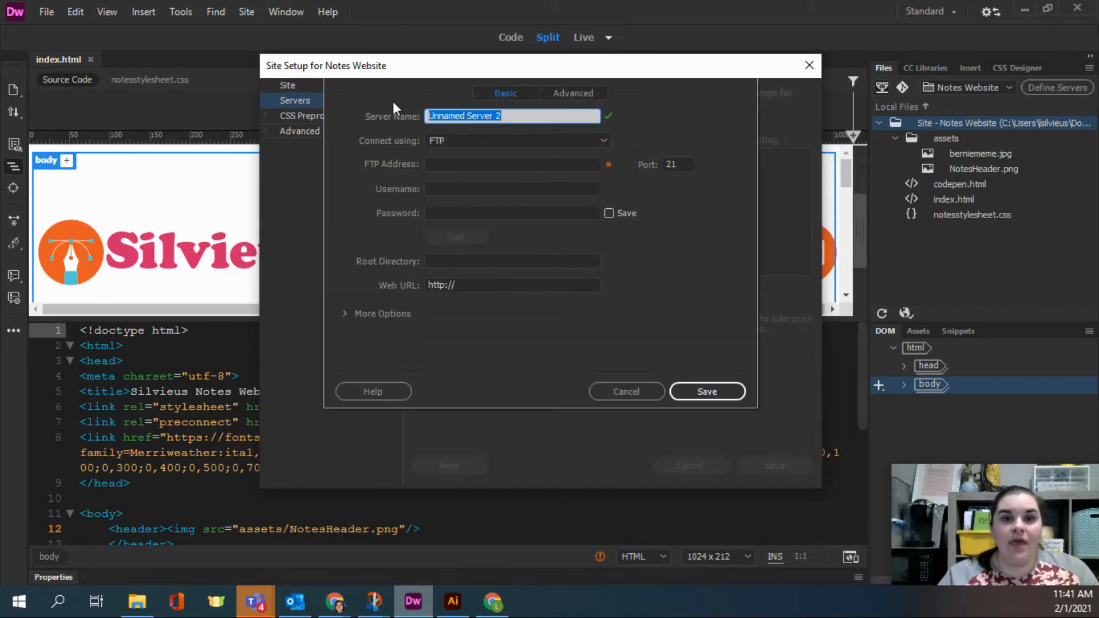
{"action": "type", "text": "Infinity Free"}
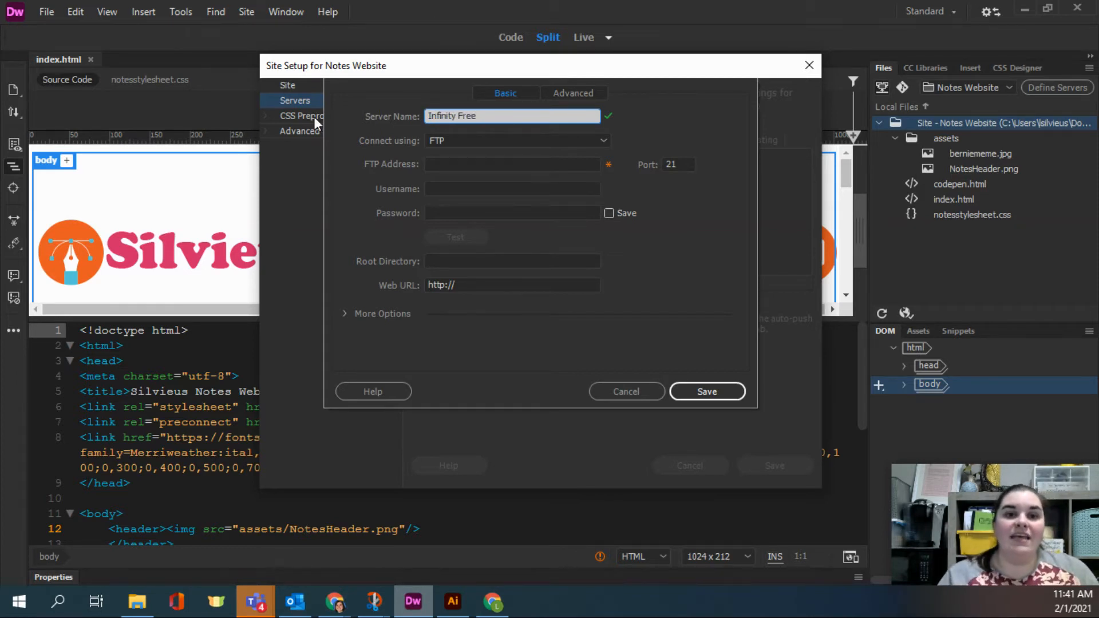
{"action": "left_click", "coordinate": [499, 144]}
{"action": "left_click", "coordinate": [500, 156]}
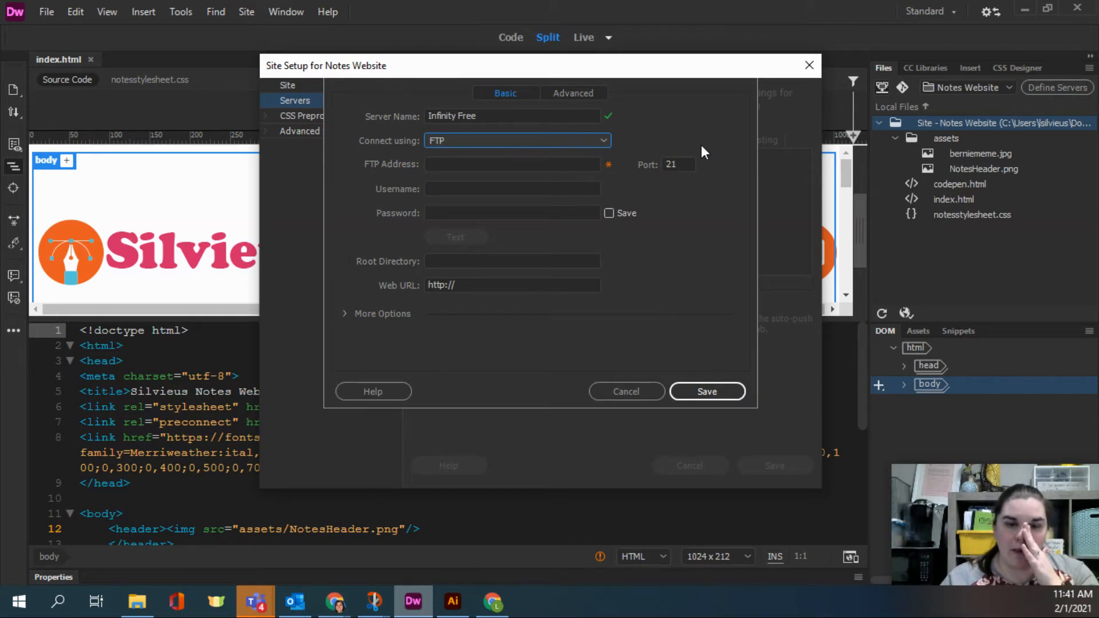
- Examine which connection details the server needs: FTP address, username, password and root directory
{"action": "left_click", "coordinate": [429, 166]}
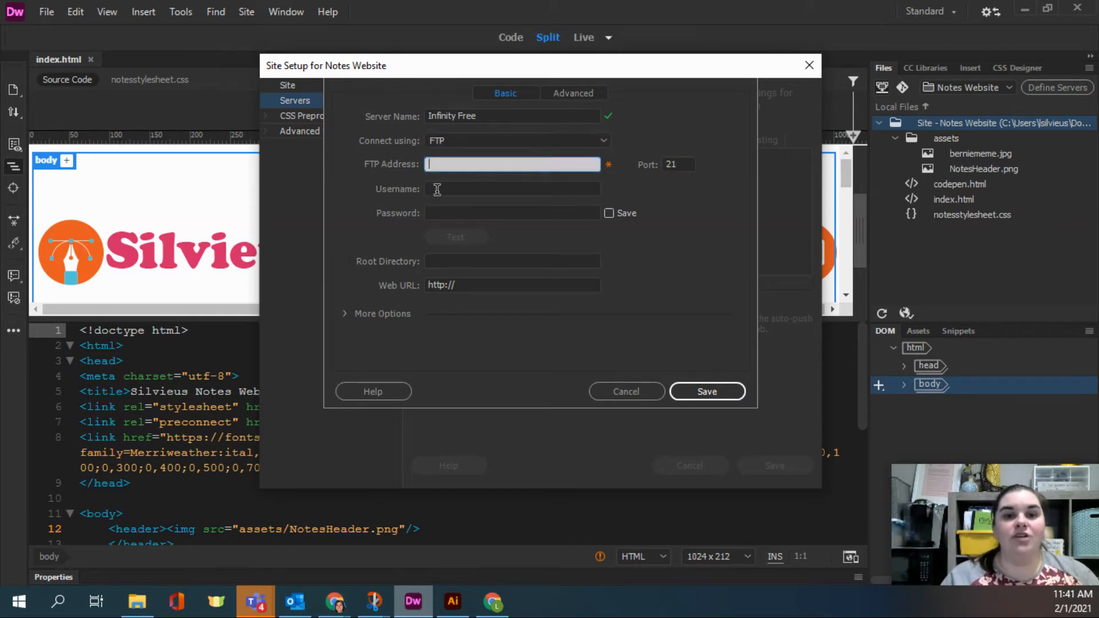
{"action": "left_click", "coordinate": [436, 189]}
{"action": "left_click", "coordinate": [451, 214]}
{"action": "left_click", "coordinate": [462, 260]}
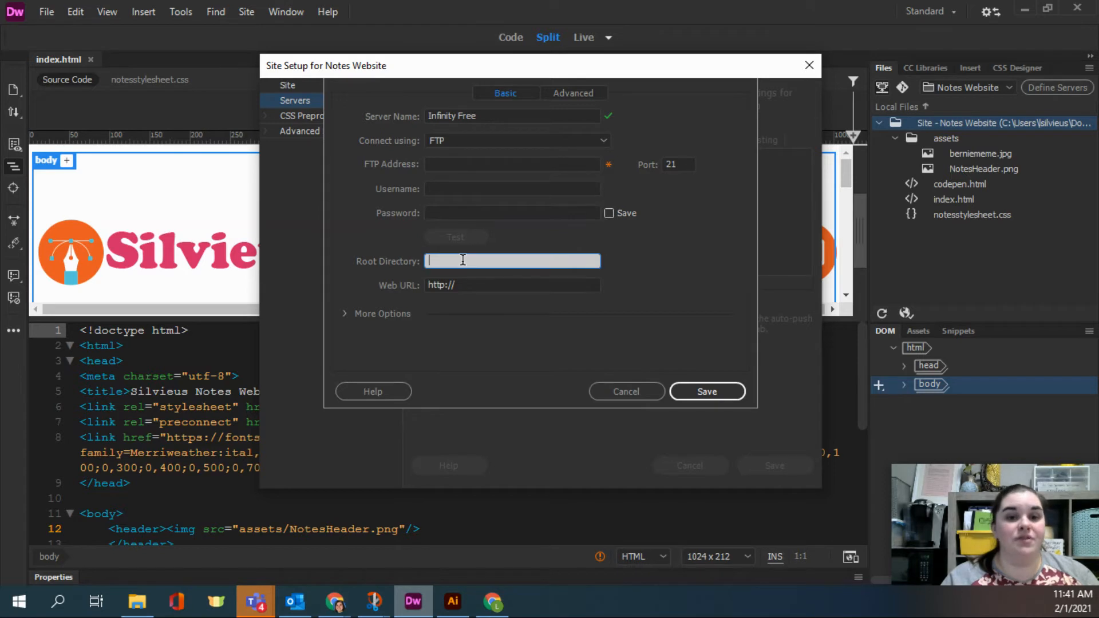
{"action": "left_click", "coordinate": [459, 166]}
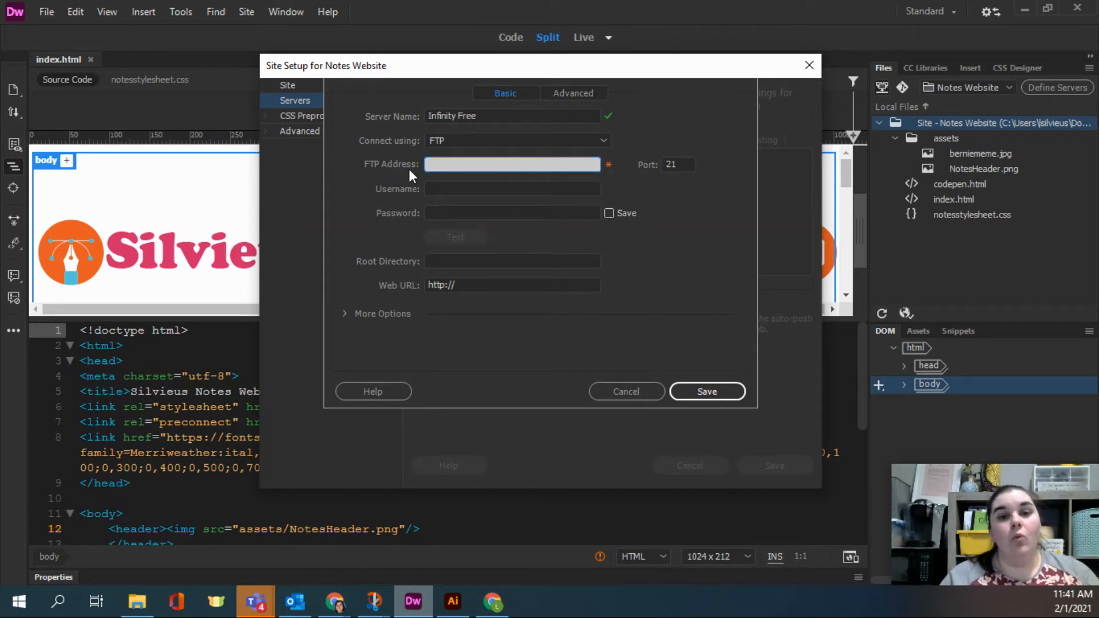
{"action": "left_click", "coordinate": [441, 164]}
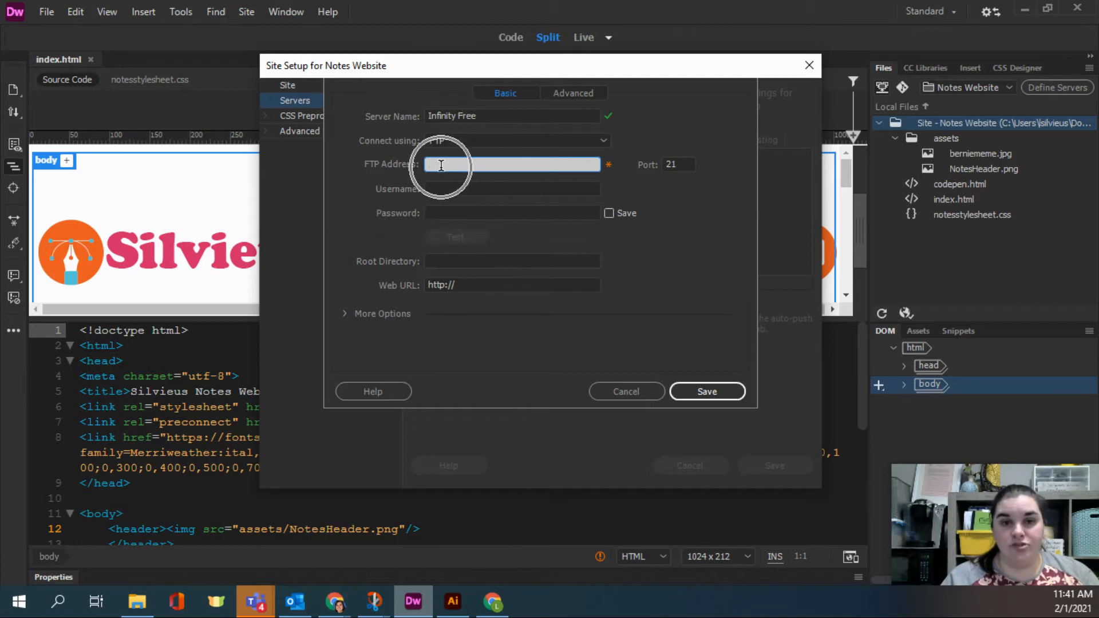
{"action": "left_click", "coordinate": [468, 191]}
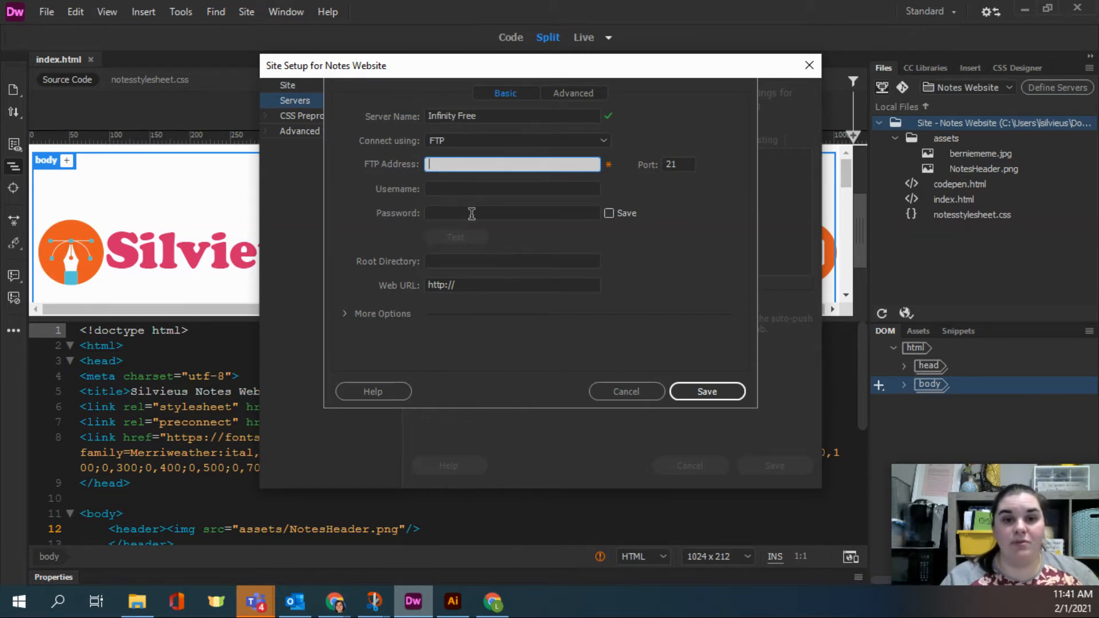
{"action": "left_click", "coordinate": [471, 213]}
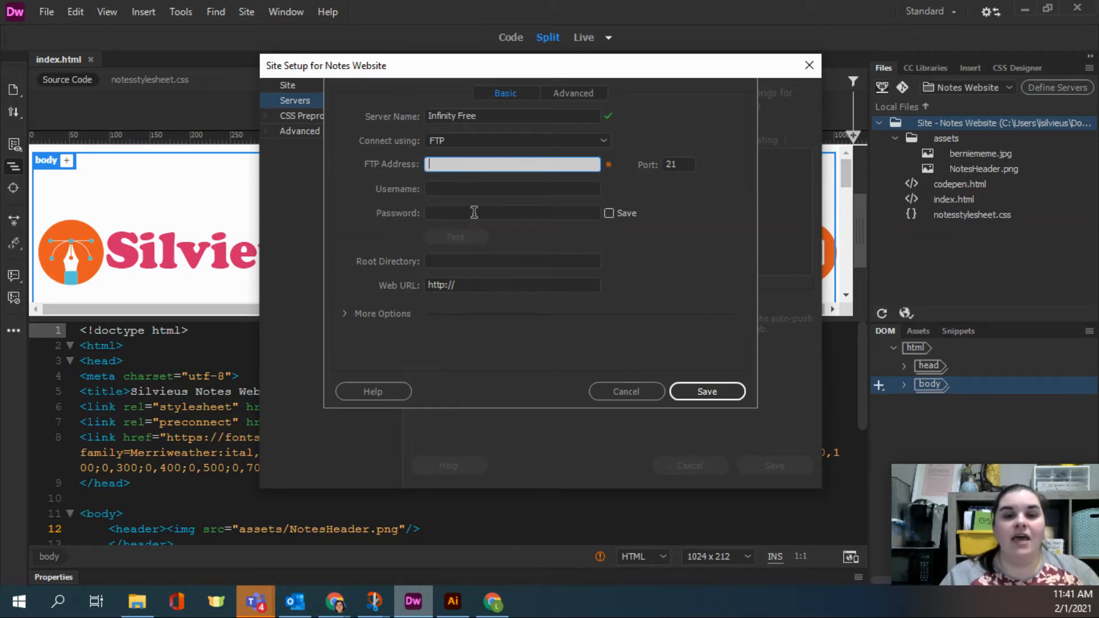
{"action": "left_click", "coordinate": [460, 254]}
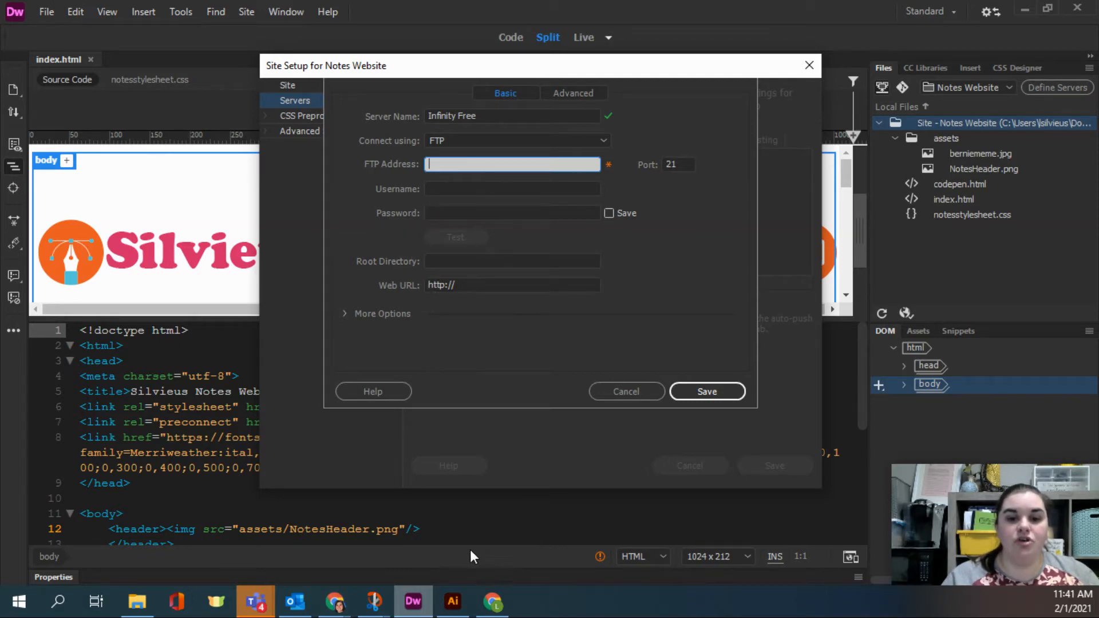
- Copy the FTP username from the InfinityFree account page in Chrome into the server's username in Dreamweaver
{"action": "left_click", "coordinate": [334, 601]}
{"action": "left_click", "coordinate": [732, 497]}
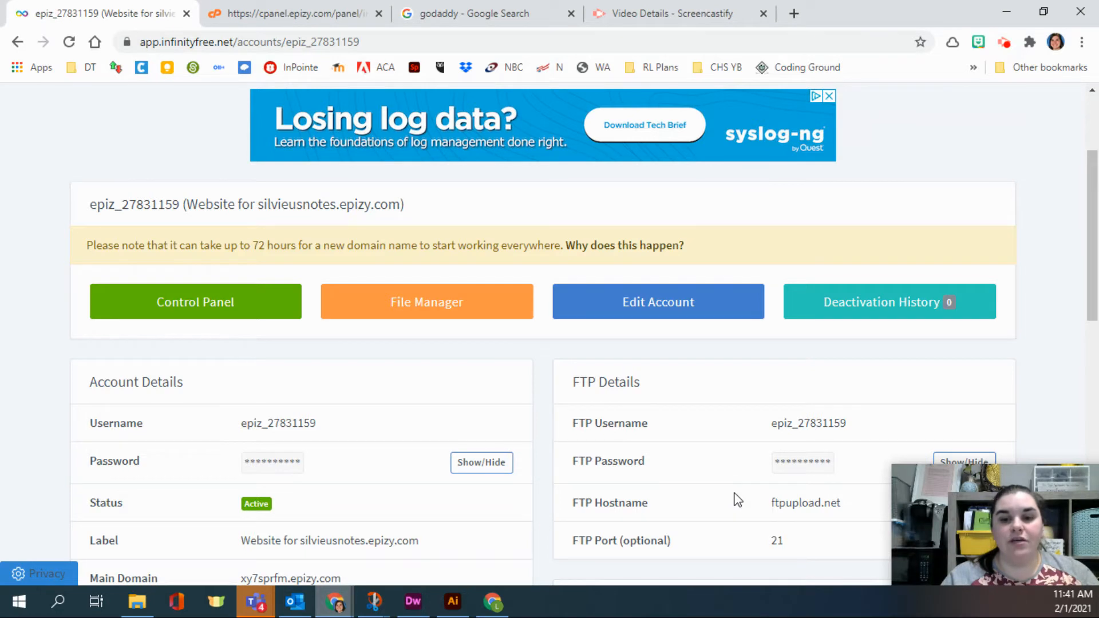
{"action": "scroll", "coordinate": [743, 416], "scroll_direction": "down", "scroll_amount": 3}
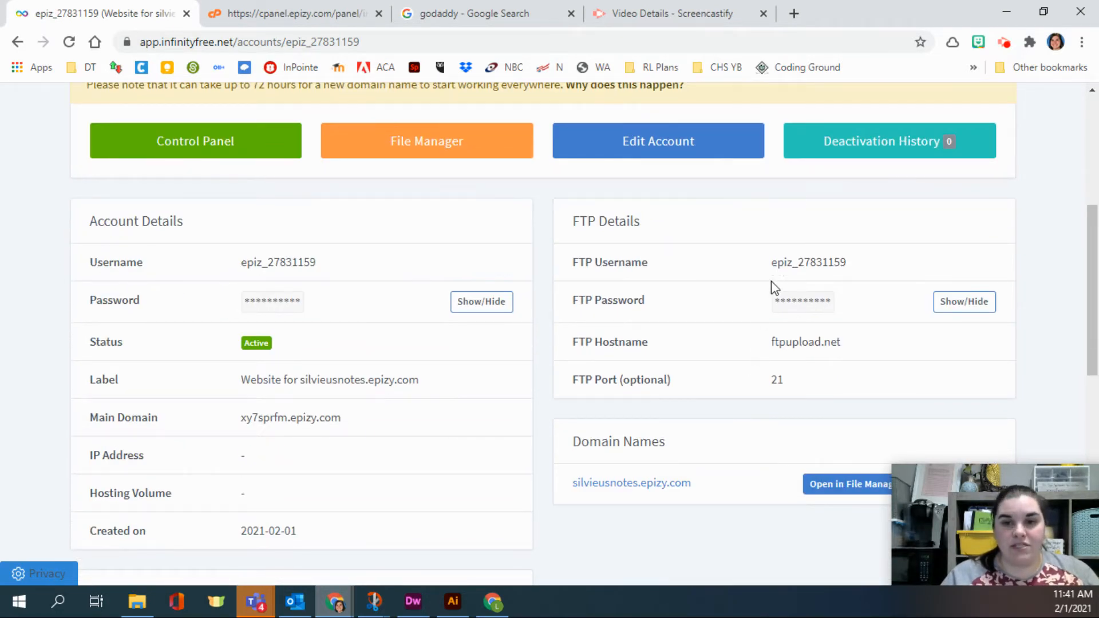
{"action": "left_click_drag", "start_coordinate": [851, 264], "coordinate": [774, 262]}
{"action": "key", "text": "ctrl+c"}
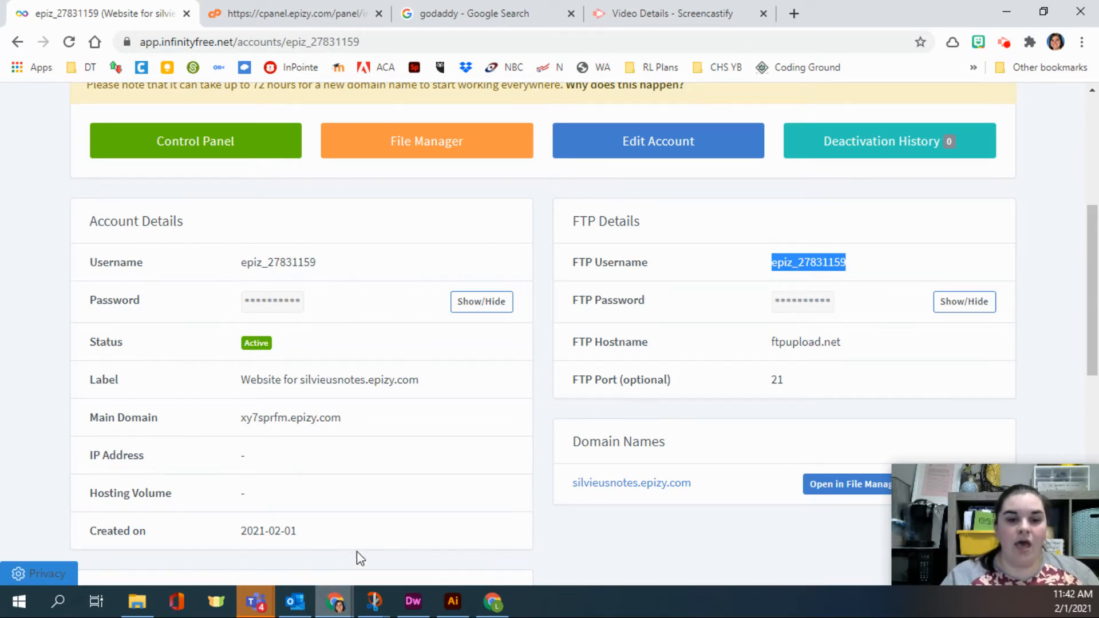
{"action": "left_click", "coordinate": [413, 601]}
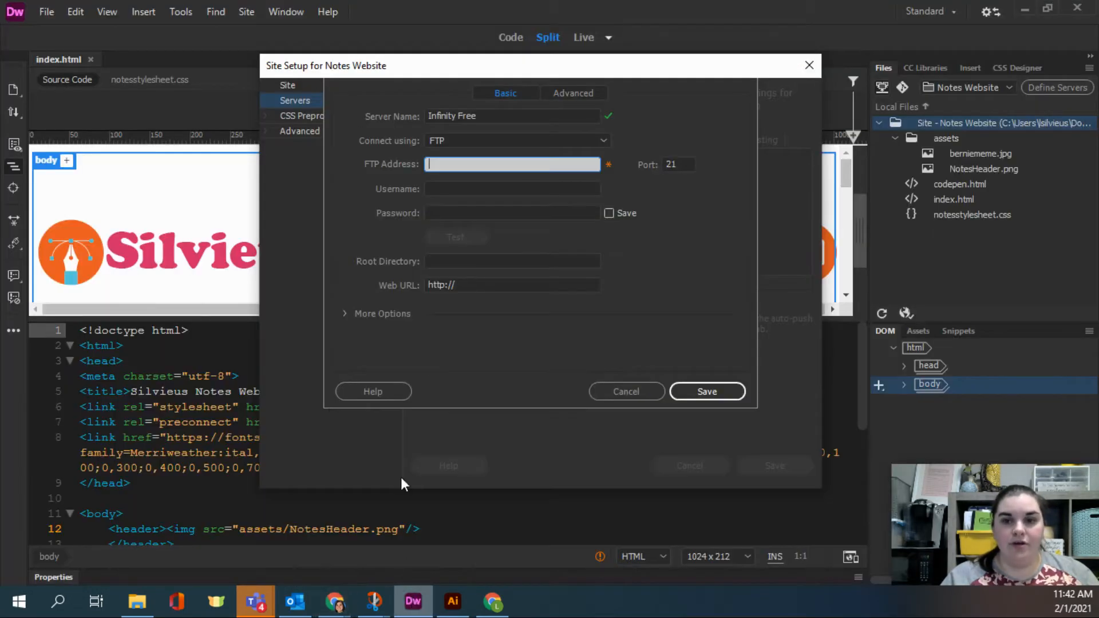
{"action": "left_click", "coordinate": [480, 188]}
{"action": "key", "text": "ctrl+v"}
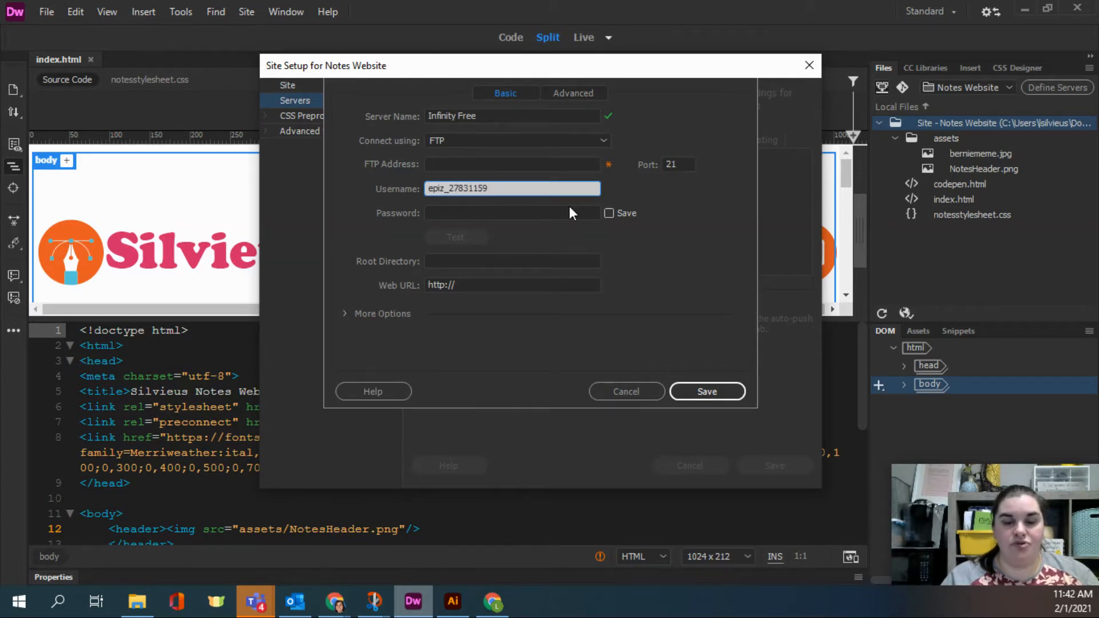
- Copy the FTP password from the InfinityFree account page in Chrome into the server's password in Dreamweaver
{"action": "left_click", "coordinate": [428, 593]}
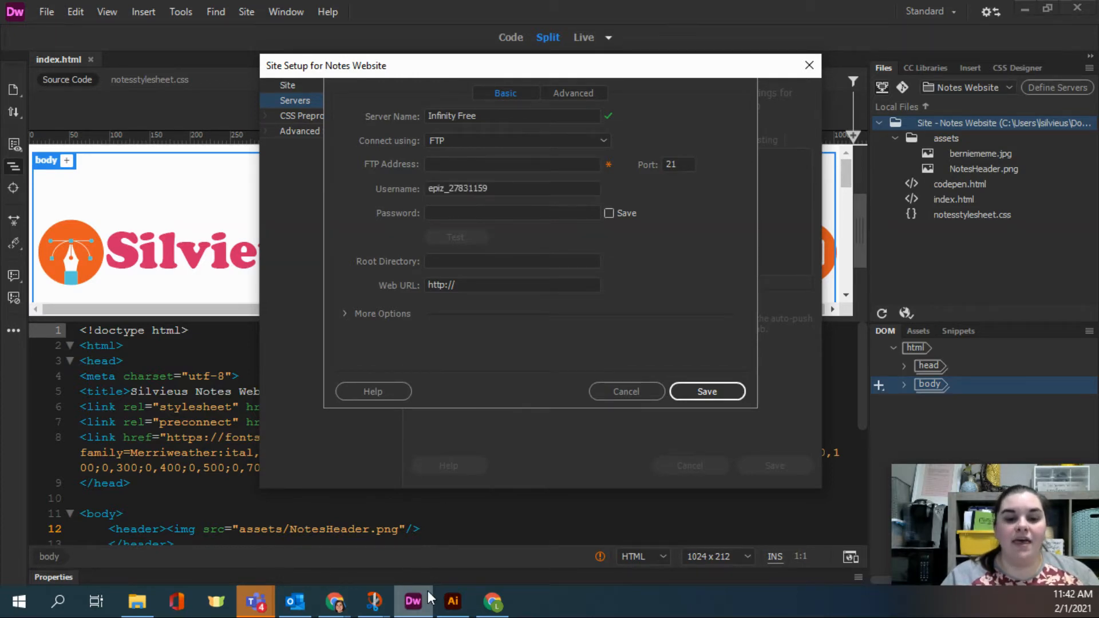
{"action": "mouse_move", "coordinate": [335, 601]}
{"action": "left_click", "coordinate": [724, 543]}
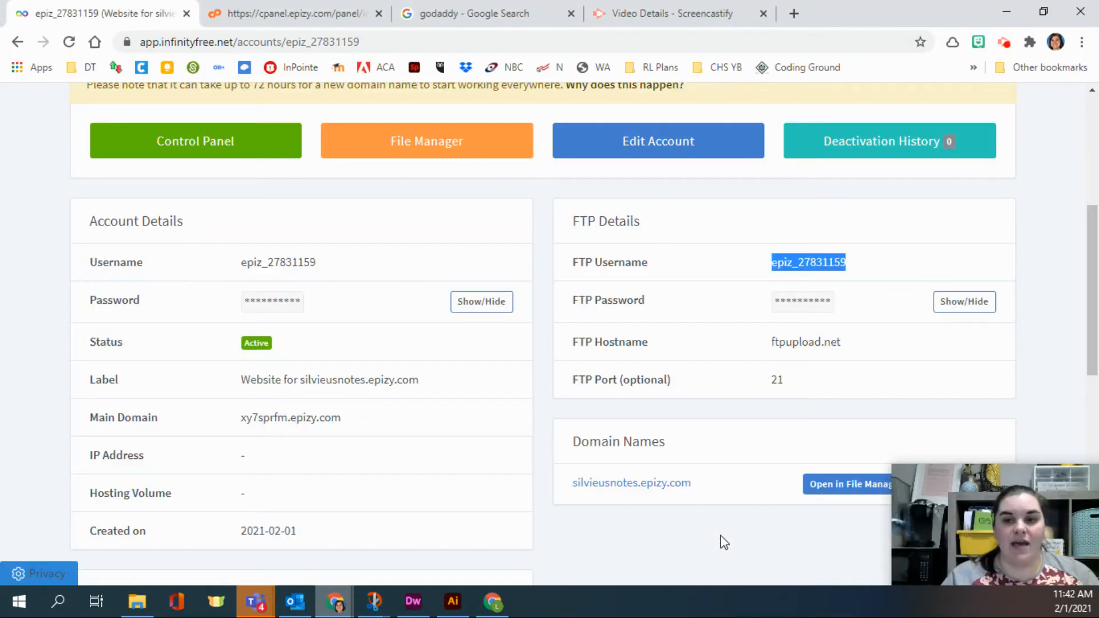
{"action": "left_click", "coordinate": [958, 303]}
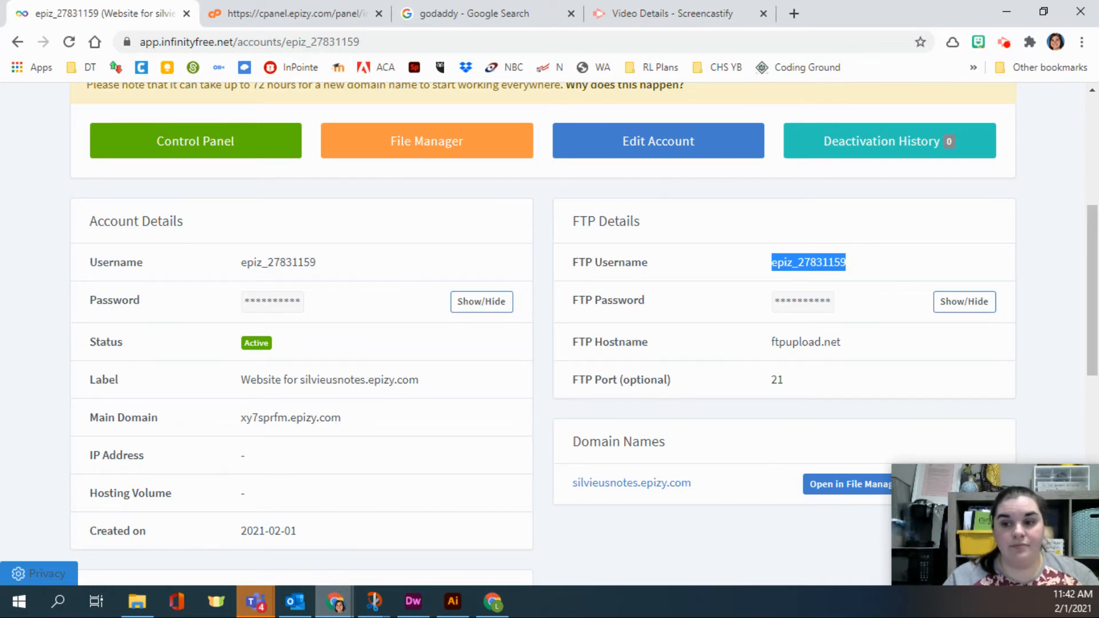
{"action": "left_click", "coordinate": [412, 601]}
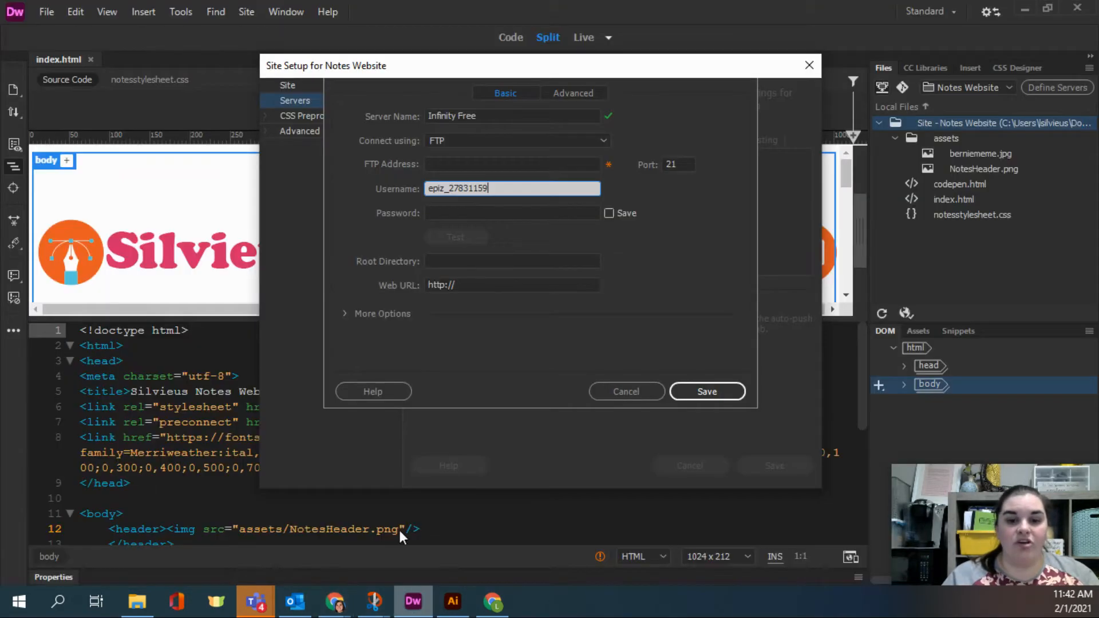
{"action": "left_click", "coordinate": [481, 206]}
{"action": "key", "text": "ctrl+v"}
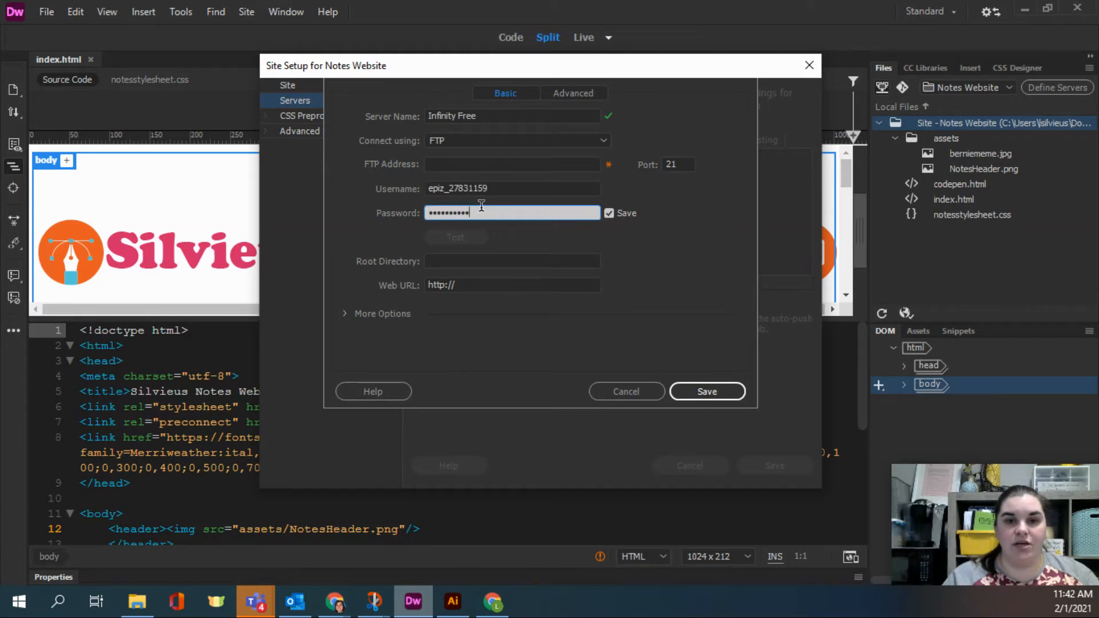
- Copy the FTP hostname ftpupload.net from the InfinityFree account page in Chrome into the server's FTP address in Dreamweaver
{"action": "left_click", "coordinate": [459, 164]}
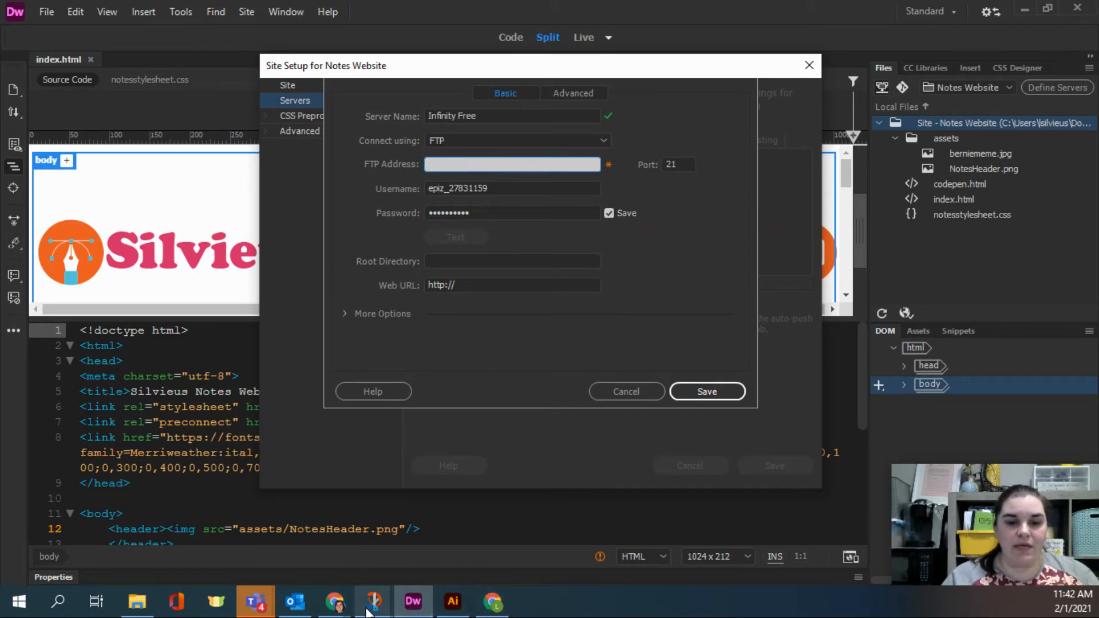
{"action": "mouse_move", "coordinate": [371, 606]}
{"action": "left_click", "coordinate": [733, 555]}
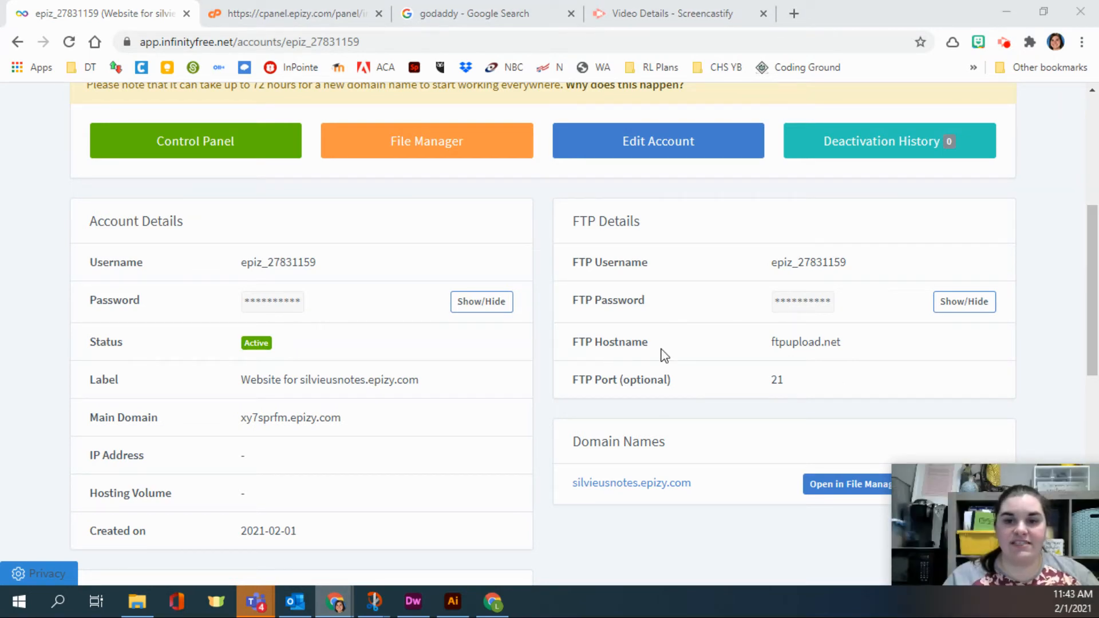
{"action": "left_click_drag", "start_coordinate": [768, 337], "coordinate": [841, 345]}
{"action": "key", "text": "ctrl+c"}
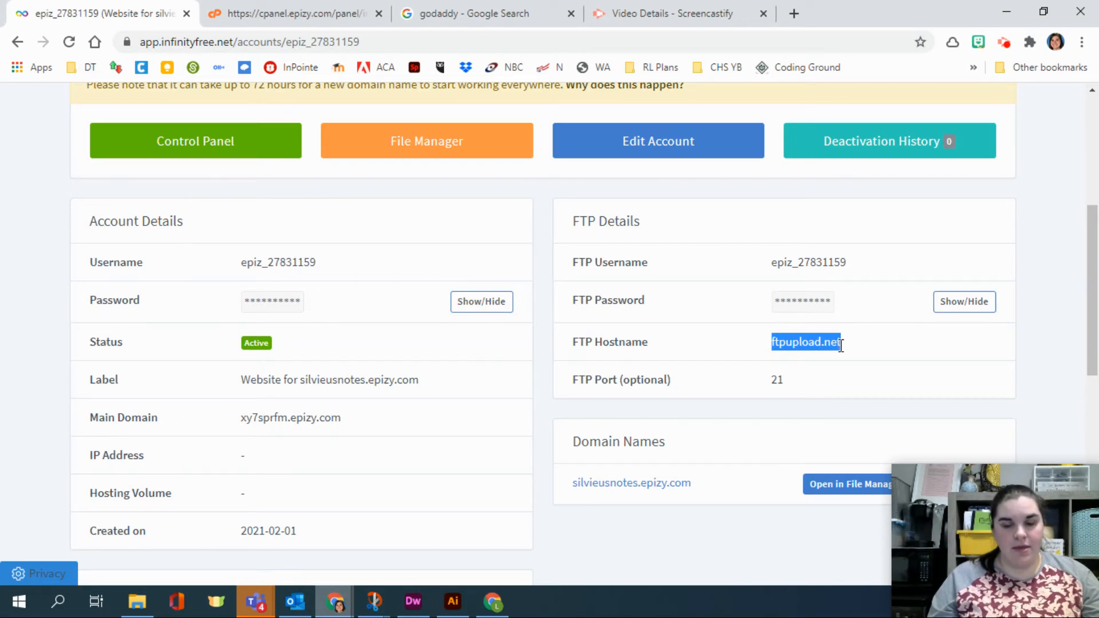
{"action": "left_click", "coordinate": [425, 604]}
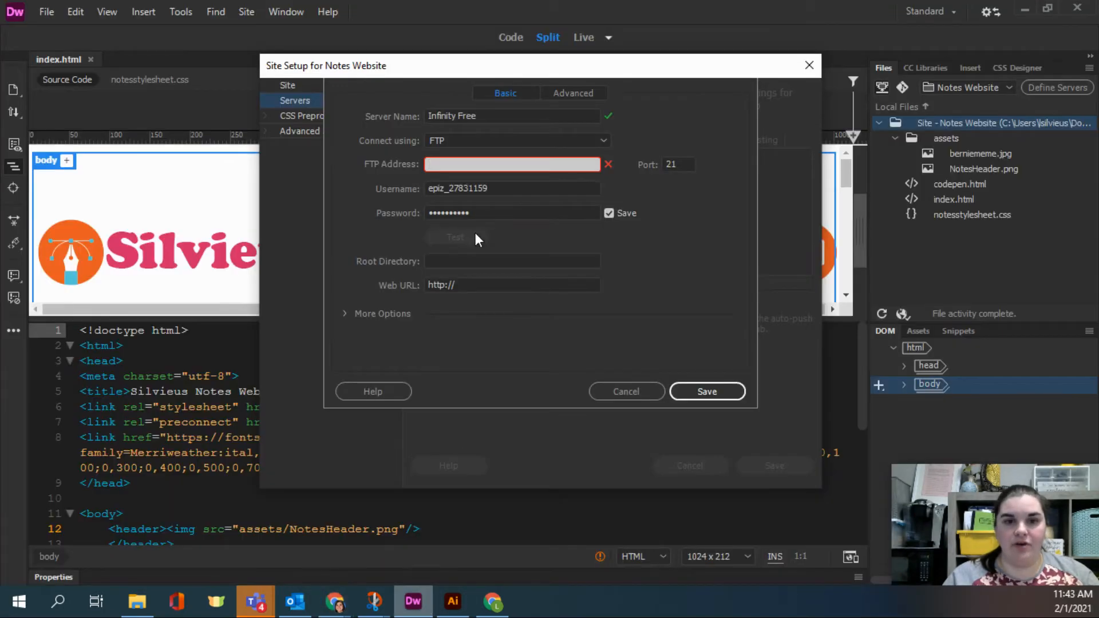
{"action": "left_click", "coordinate": [463, 165]}
{"action": "key", "text": "ctrl+v"}
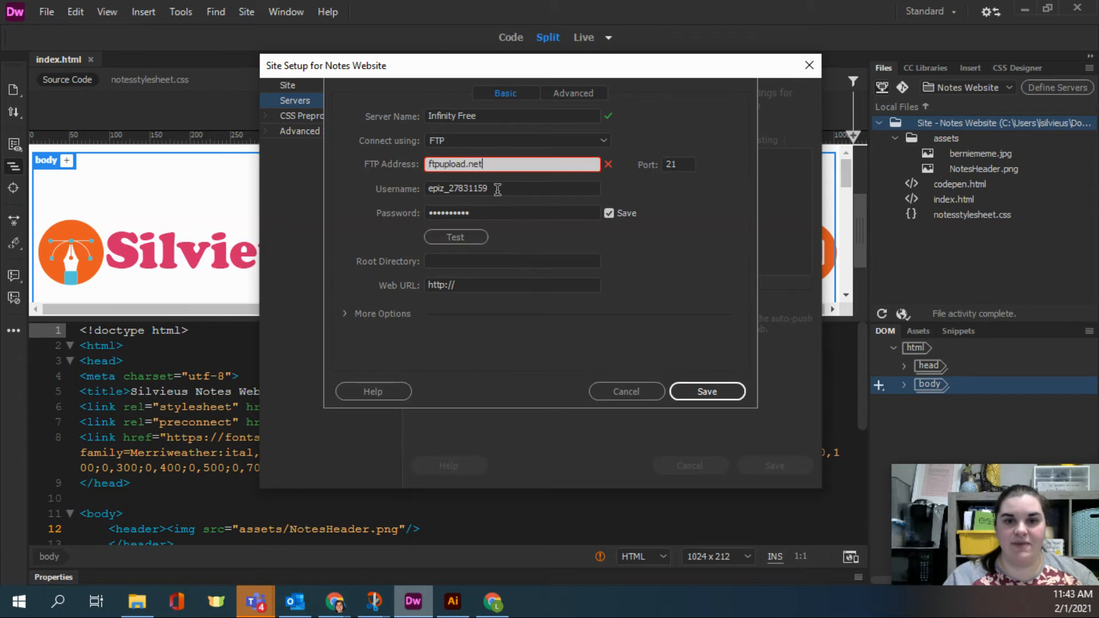
- Test the connection to the FTP server and review the entered username, password and FTP address
{"action": "left_click", "coordinate": [434, 238]}
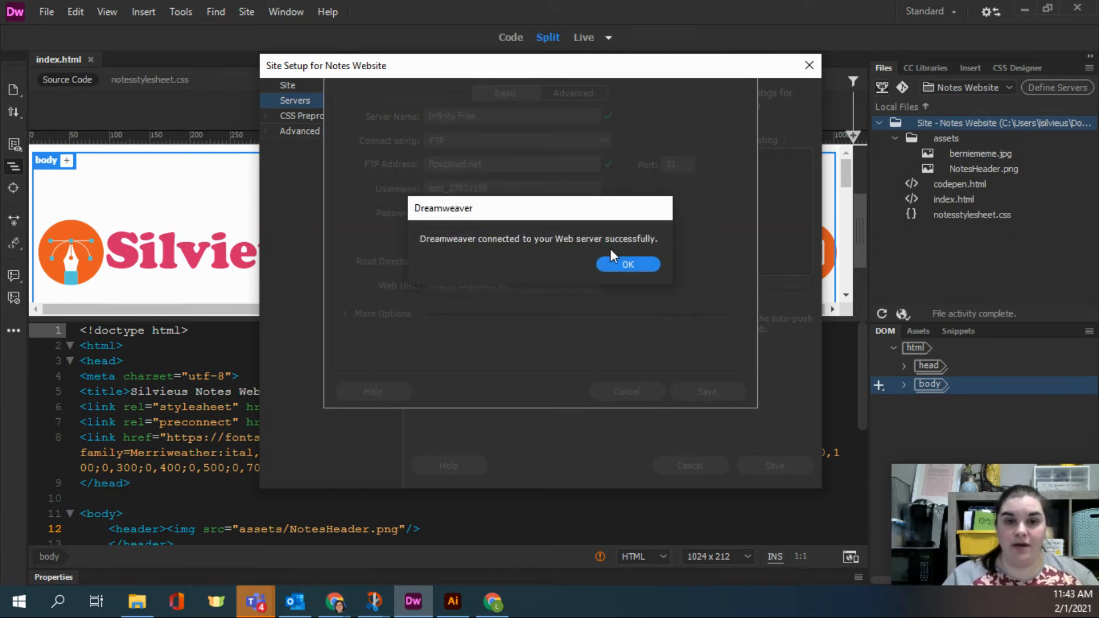
{"action": "left_click", "coordinate": [643, 268]}
{"action": "left_click", "coordinate": [427, 189]}
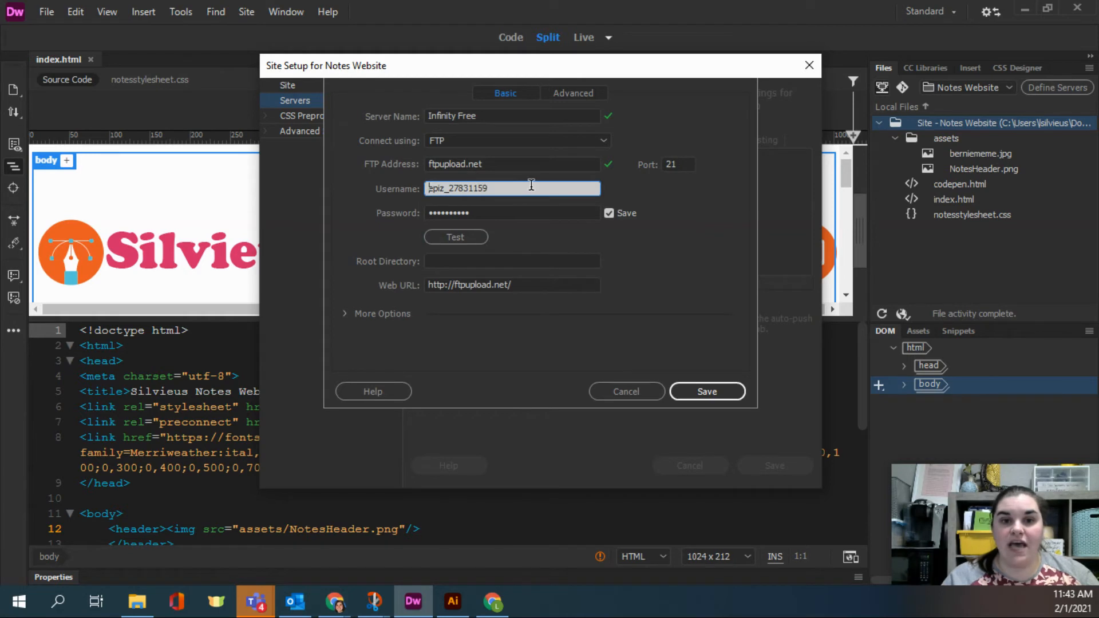
{"action": "left_click", "coordinate": [541, 212]}
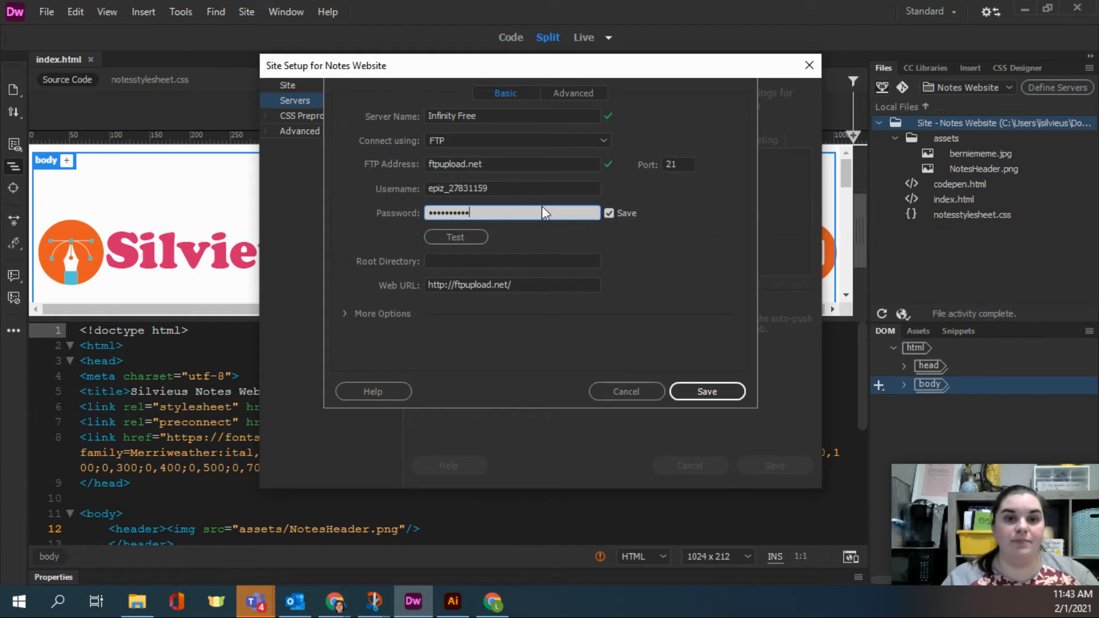
{"action": "left_click", "coordinate": [503, 163]}
{"action": "left_click", "coordinate": [541, 167]}
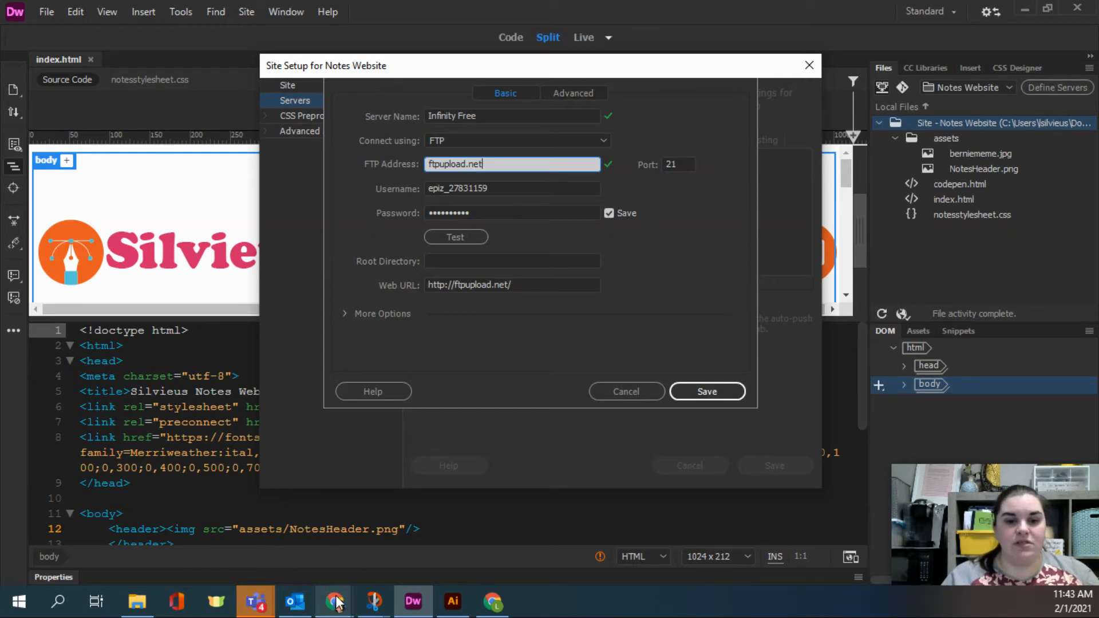
- Open InfinityFree's file manager in Chrome and examine the htdocs folder to find where website files should be uploaded
{"action": "mouse_move", "coordinate": [335, 601]}
{"action": "left_click", "coordinate": [755, 538]}
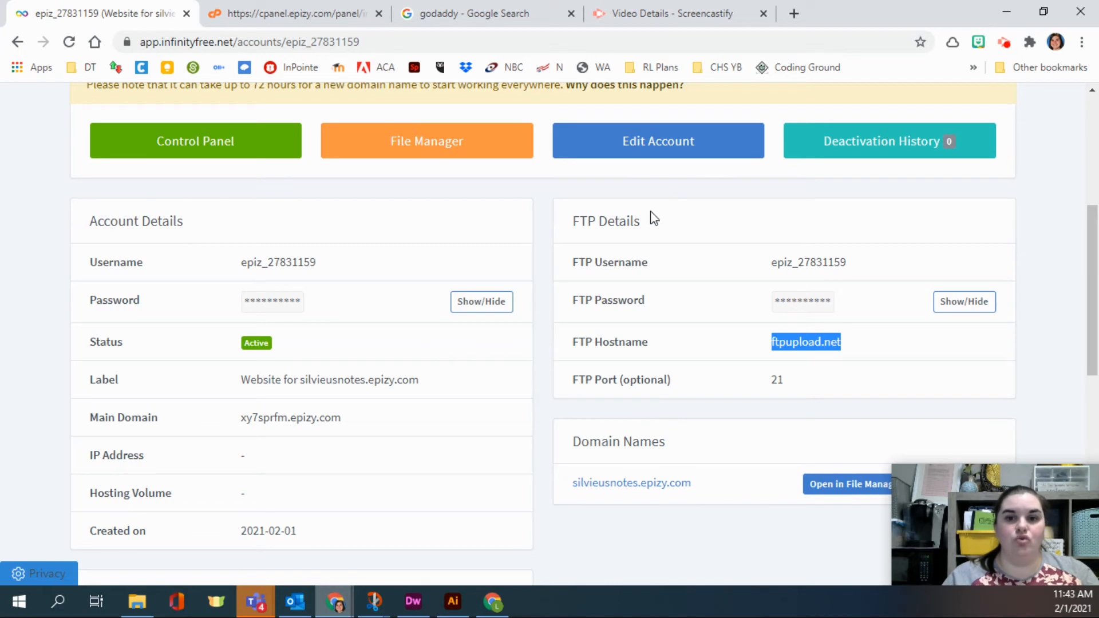
{"action": "left_click", "coordinate": [413, 137]}
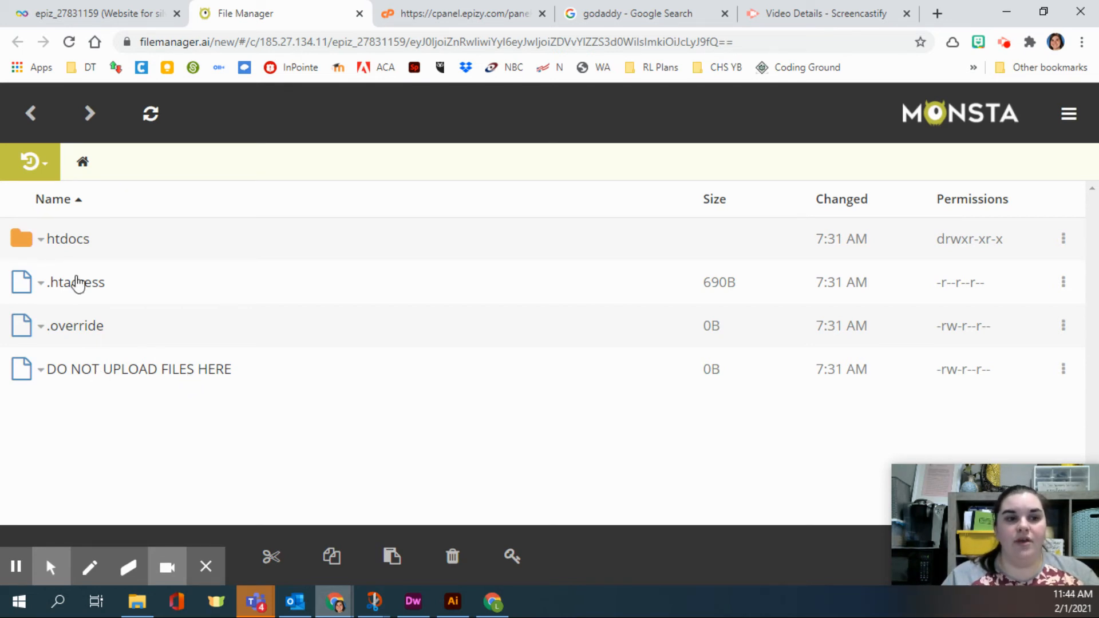
{"action": "key", "text": "ctrl"}
{"action": "key", "text": "ctrl"}
{"action": "key", "text": "ctrl"}
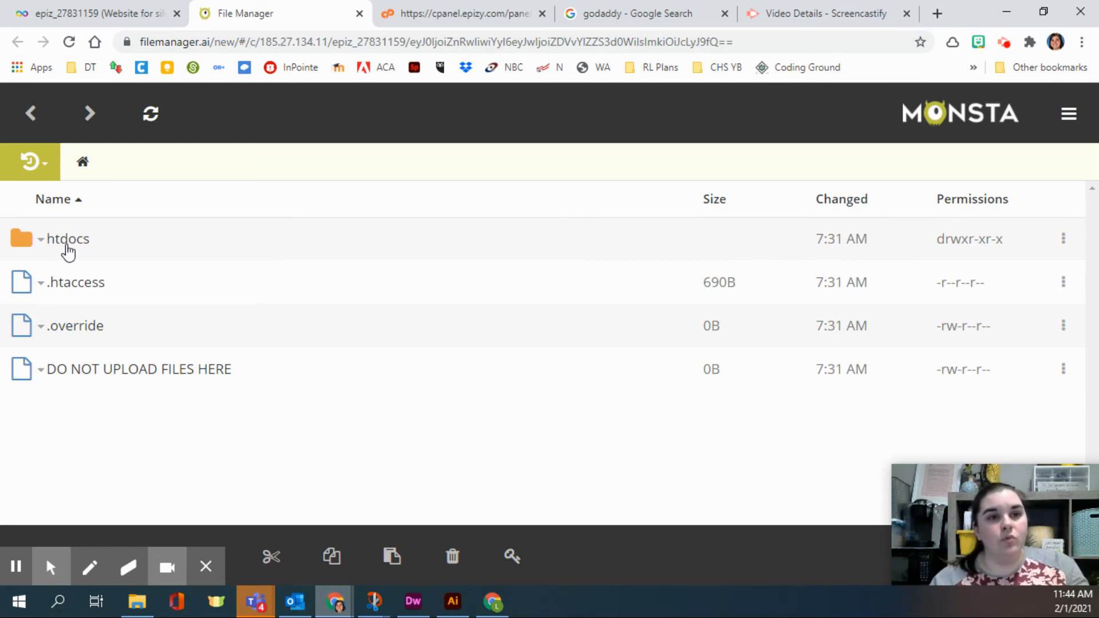
{"action": "left_click", "coordinate": [96, 14]}
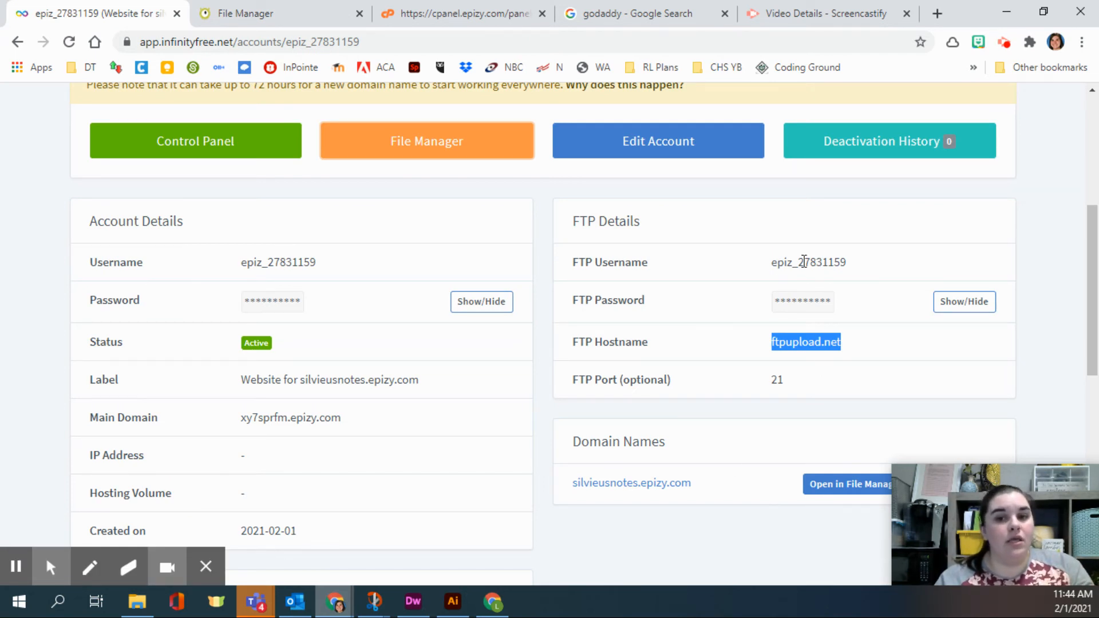
{"action": "left_click", "coordinate": [311, 14]}
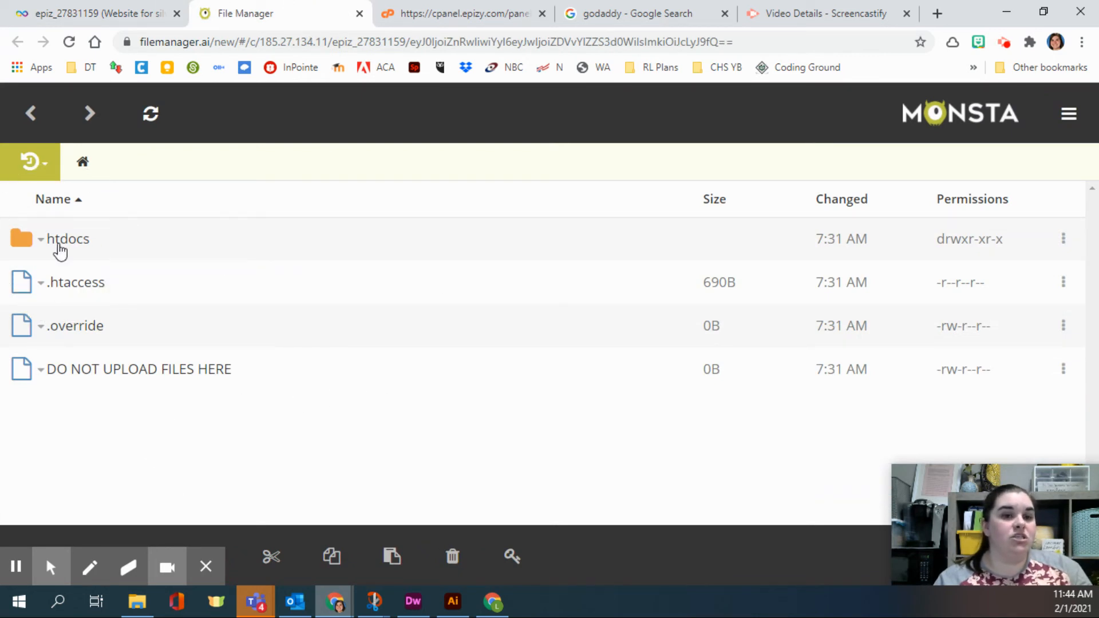
{"action": "left_click", "coordinate": [60, 246]}
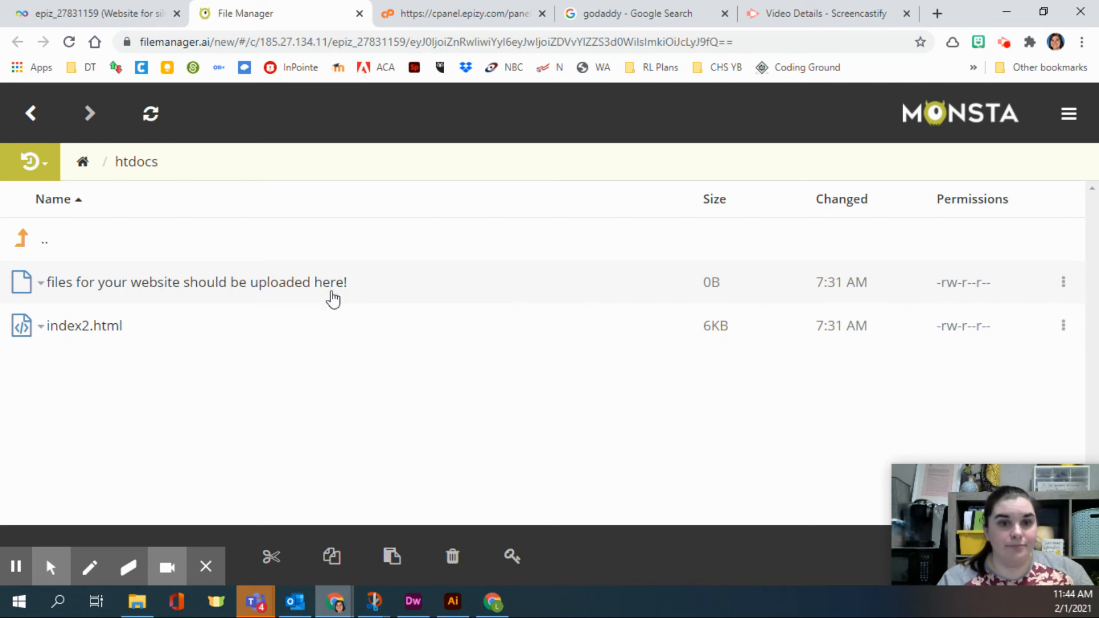
{"action": "left_click", "coordinate": [50, 567]}
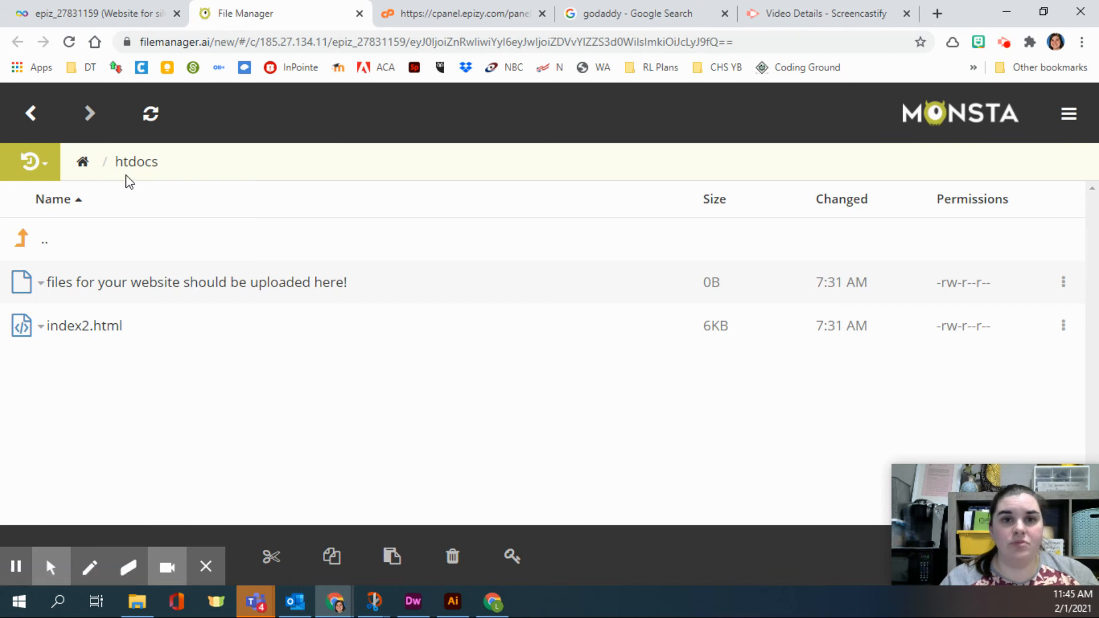
{"action": "left_click", "coordinate": [131, 179]}
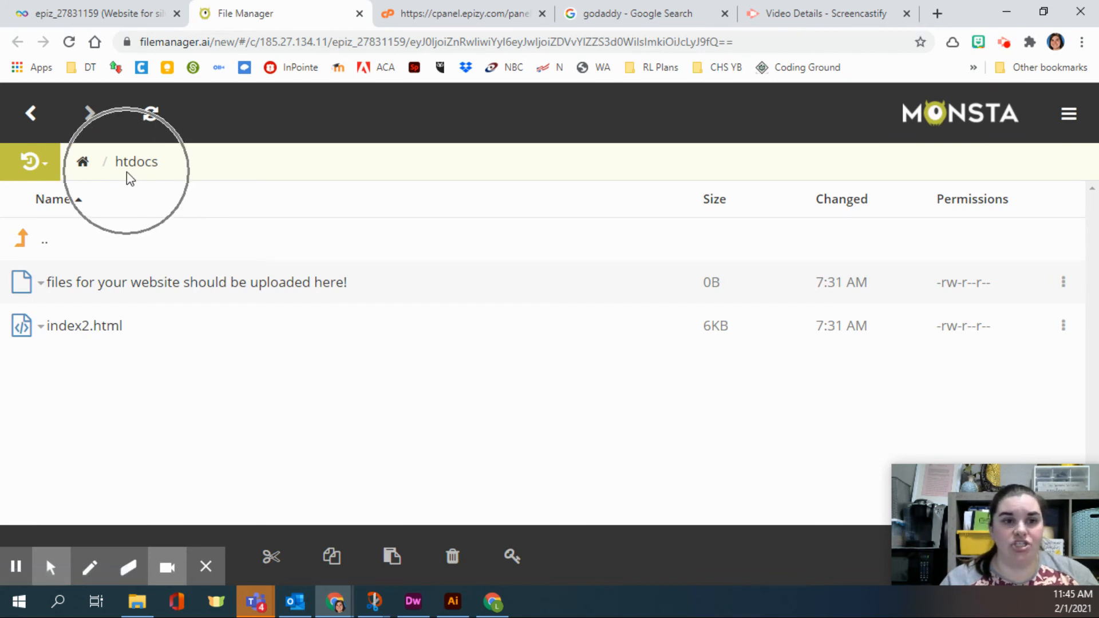
- Back in Dreamweaver, set the server's root directory to htdocs
{"action": "left_click", "coordinate": [413, 601]}
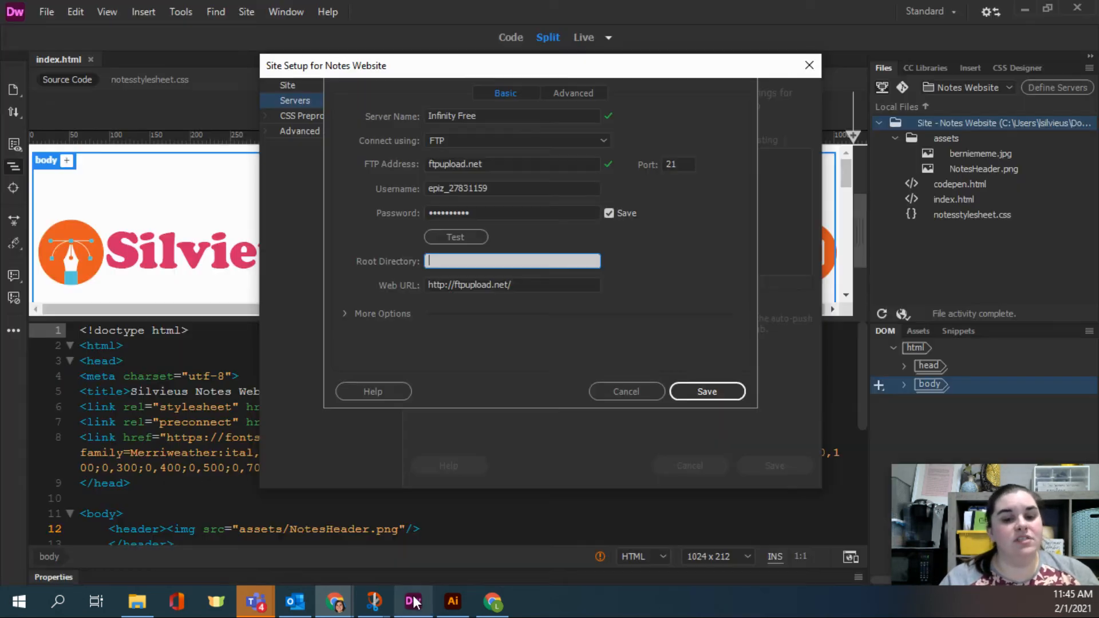
{"action": "left_click", "coordinate": [434, 286]}
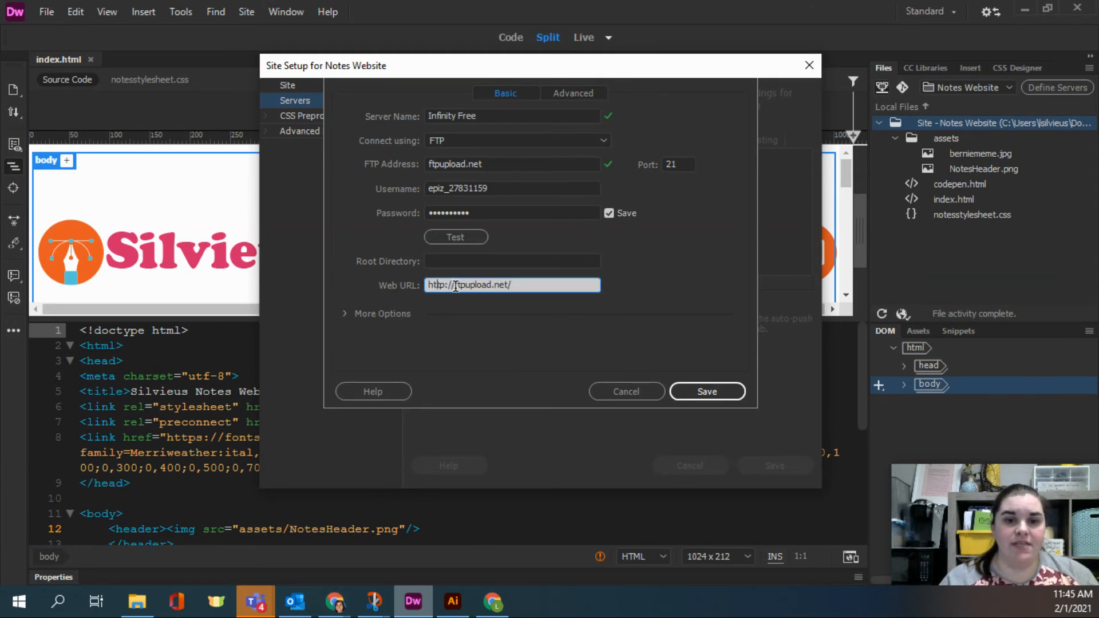
{"action": "left_click_drag", "start_coordinate": [454, 285], "coordinate": [517, 284]}
{"action": "left_click", "coordinate": [518, 284]}
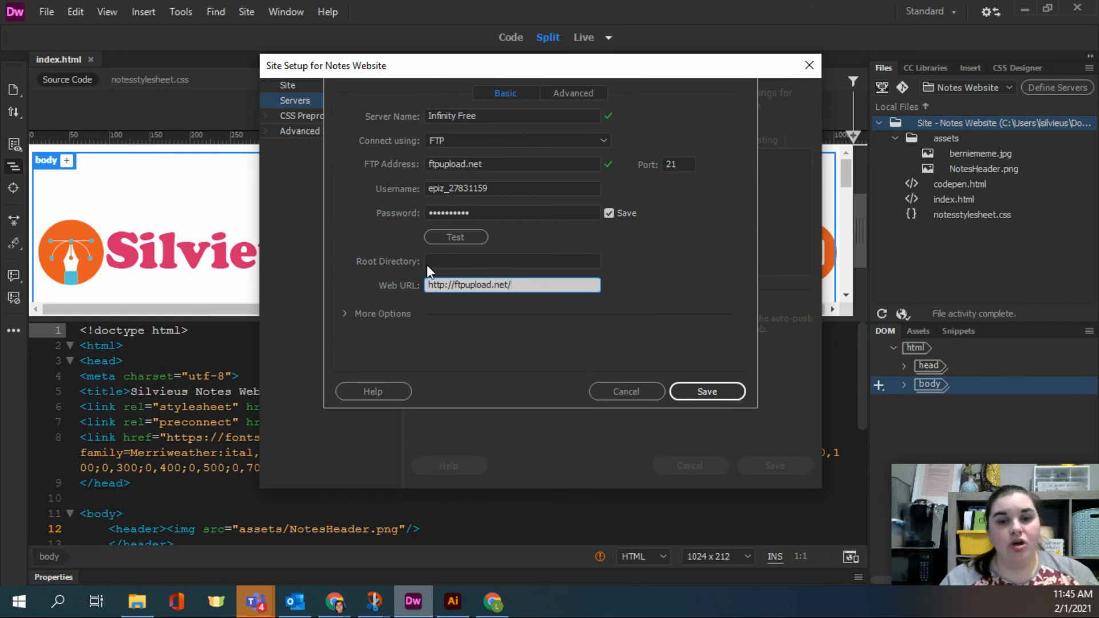
{"action": "left_click", "coordinate": [509, 259]}
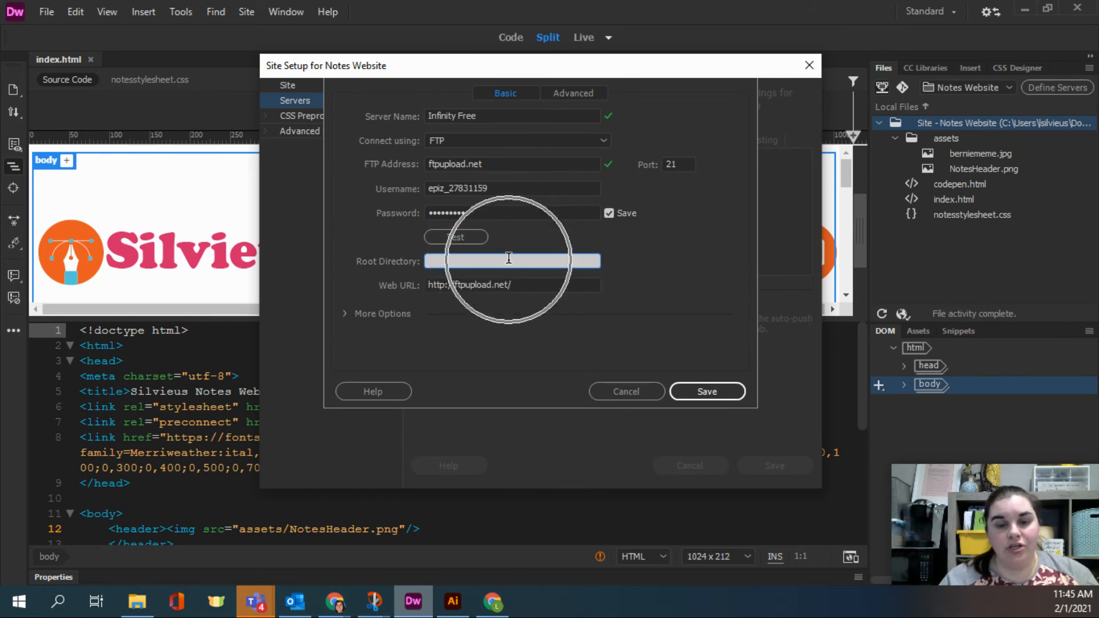
{"action": "type", "text": "htdocs"}
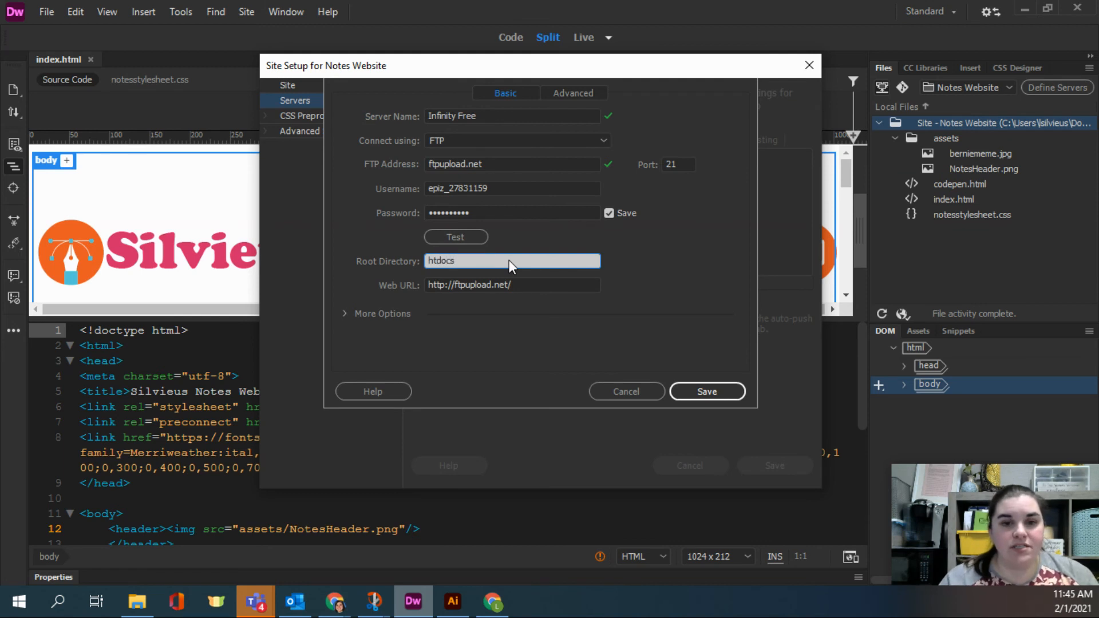
- Compare the folder path at the end of the web URL with the server's root directory
{"action": "left_click", "coordinate": [487, 284]}
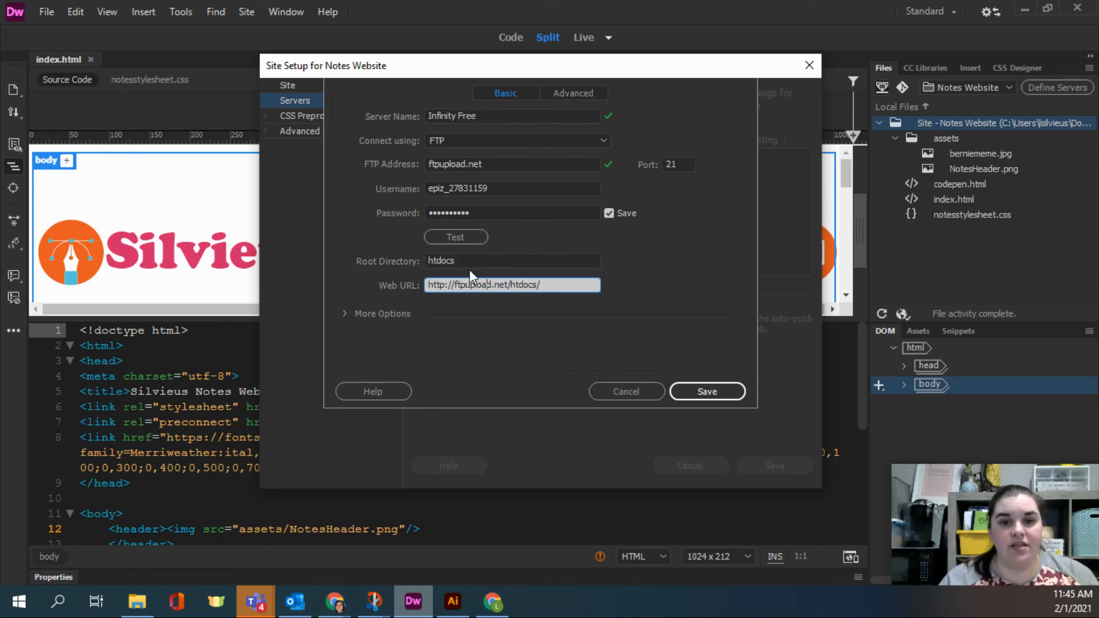
{"action": "left_click_drag", "start_coordinate": [511, 285], "coordinate": [545, 285]}
{"action": "left_click", "coordinate": [575, 284]}
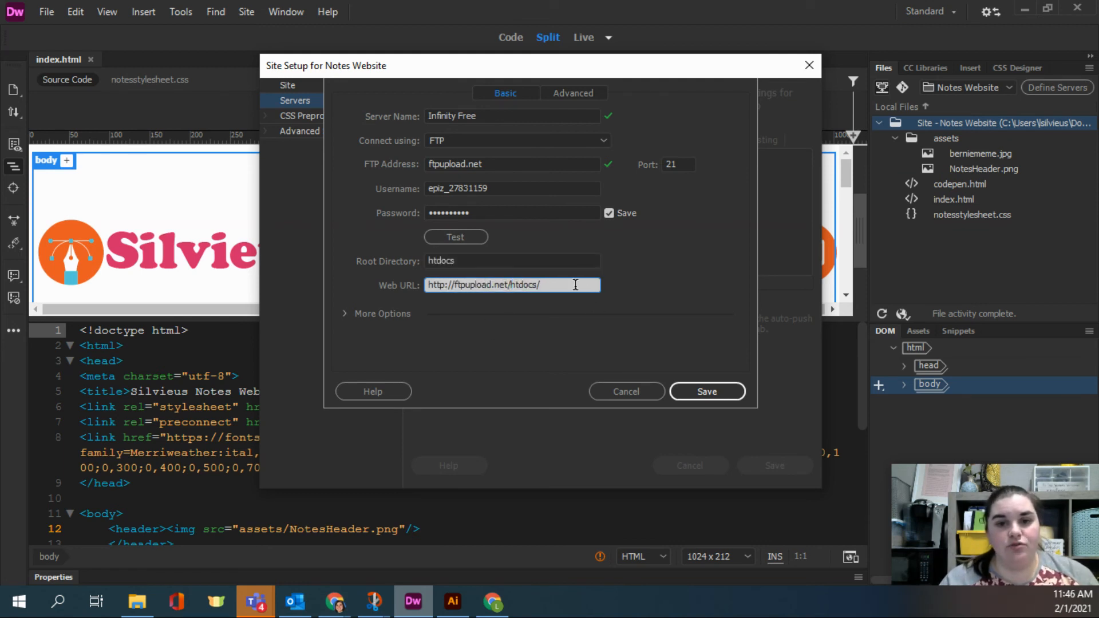
{"action": "key", "text": "ctrl"}
{"action": "key", "text": "ctrl"}
{"action": "key", "text": "ctrl"}
{"action": "key", "text": "ctrl"}
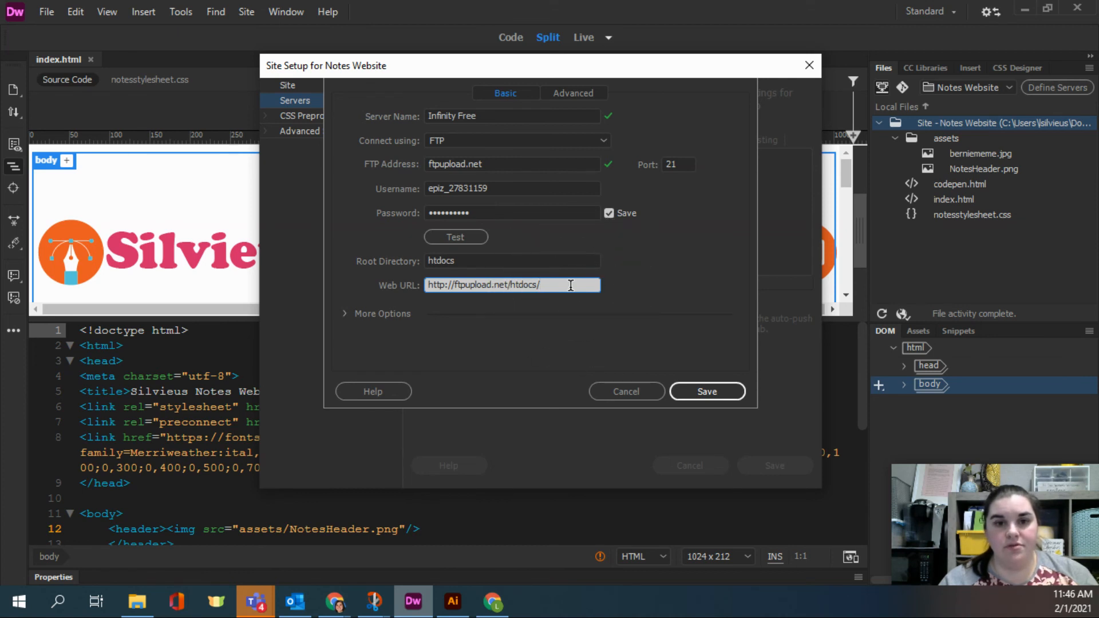
{"action": "double_click", "coordinate": [479, 259]}
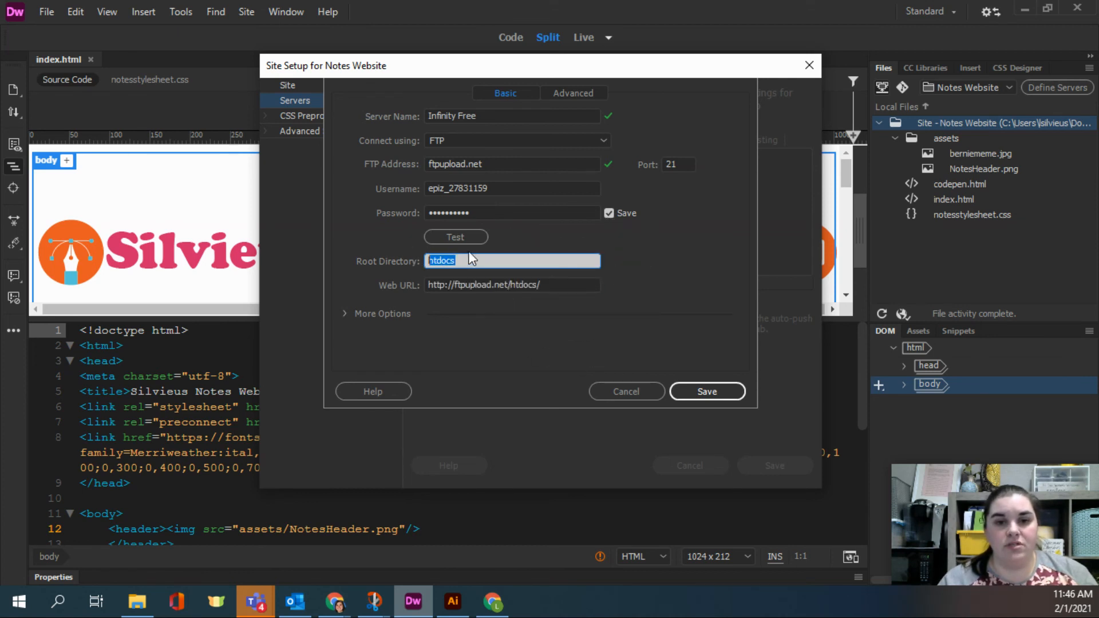
{"action": "left_click", "coordinate": [481, 259]}
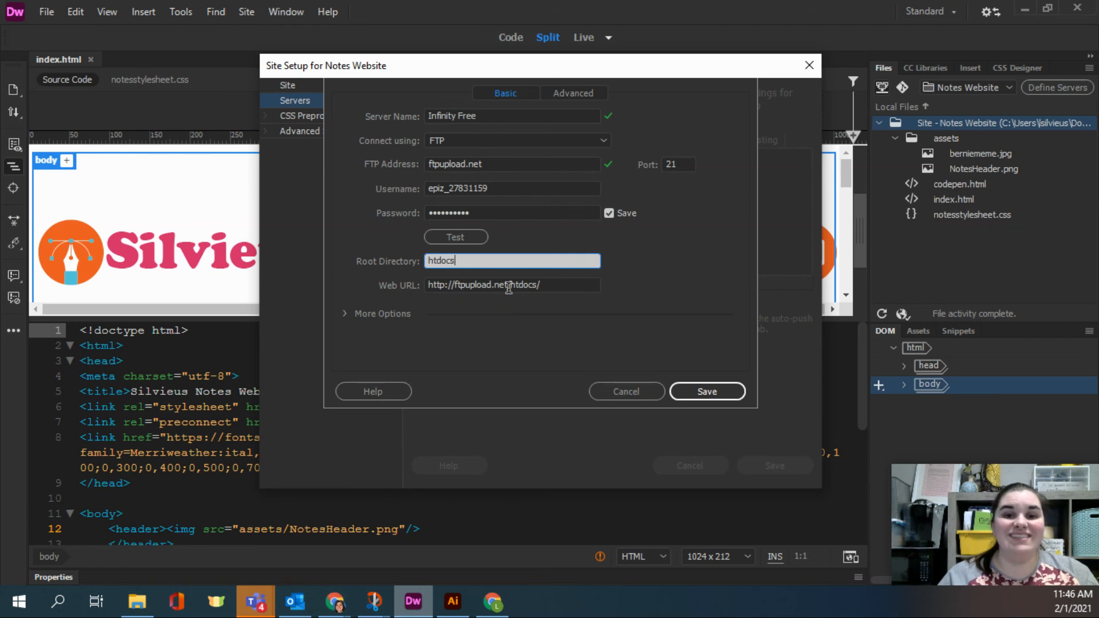
{"action": "left_click_drag", "start_coordinate": [511, 286], "coordinate": [550, 280]}
{"action": "left_click", "coordinate": [550, 281]}
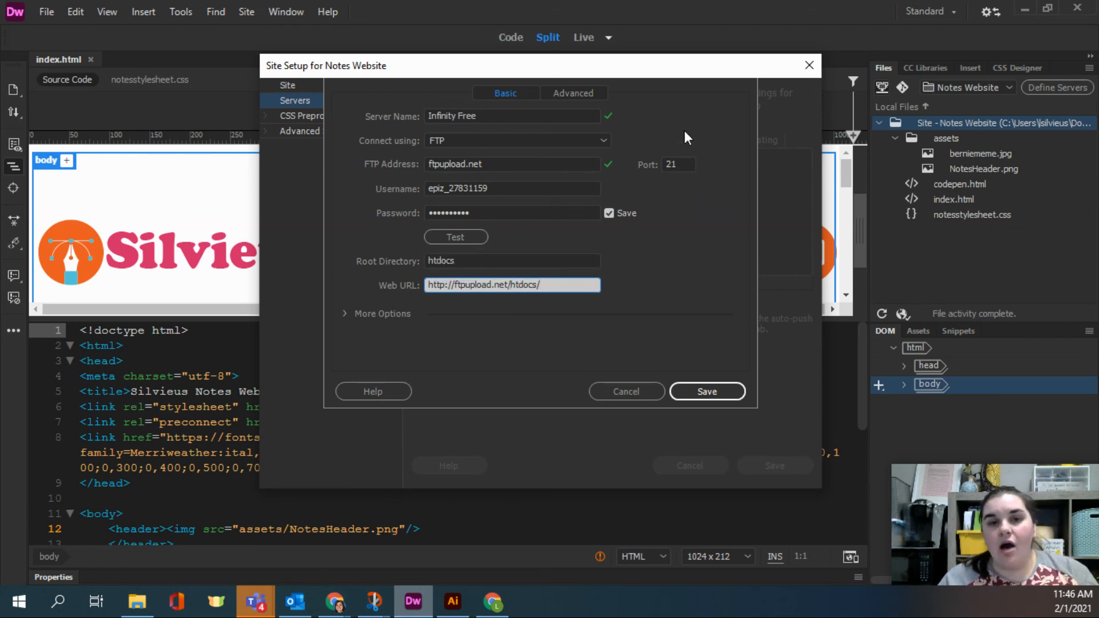
- Save the Infinity Free server definition and the Notes Website site setup
{"action": "left_click", "coordinate": [706, 393]}
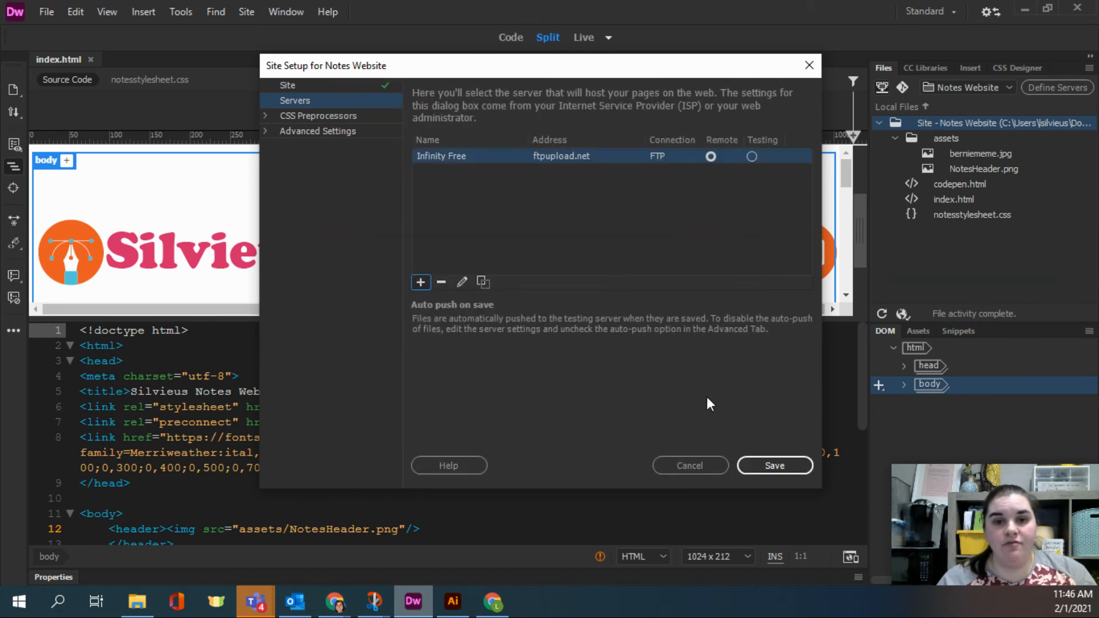
{"action": "left_click", "coordinate": [774, 467]}
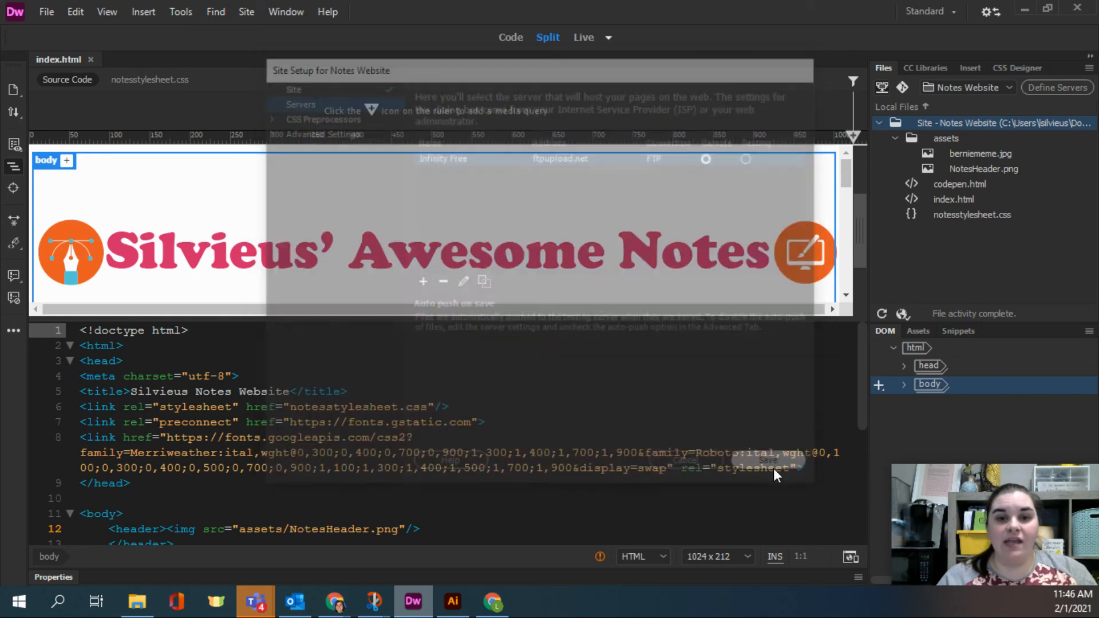